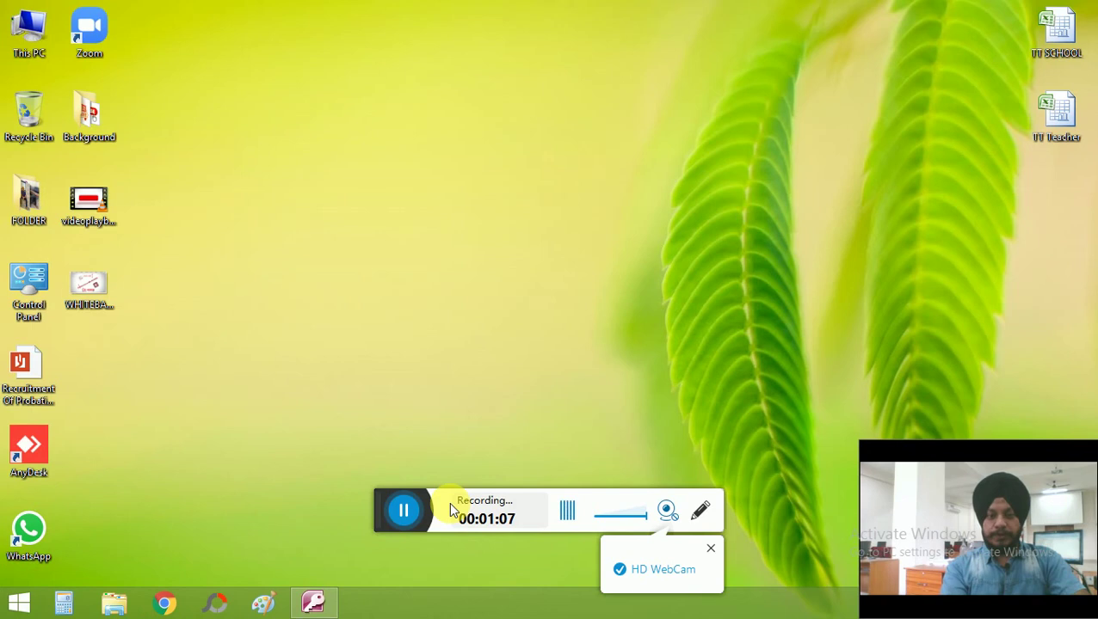
Open Microsoft Access and set up a new blank database with the file name DatabasenEW.
click(316, 605)
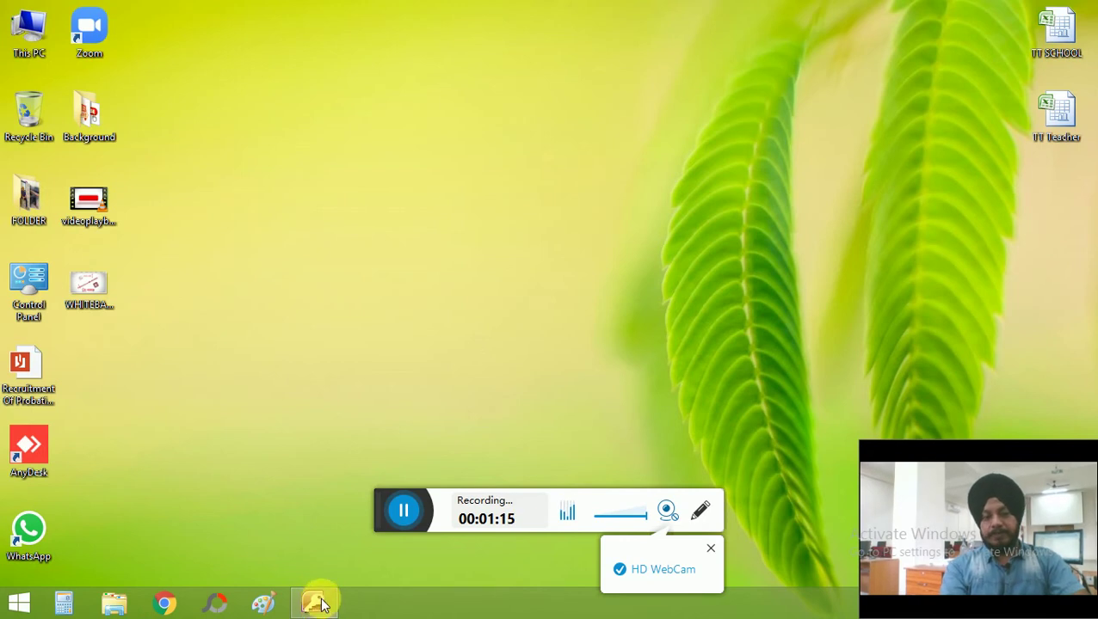
click(316, 605)
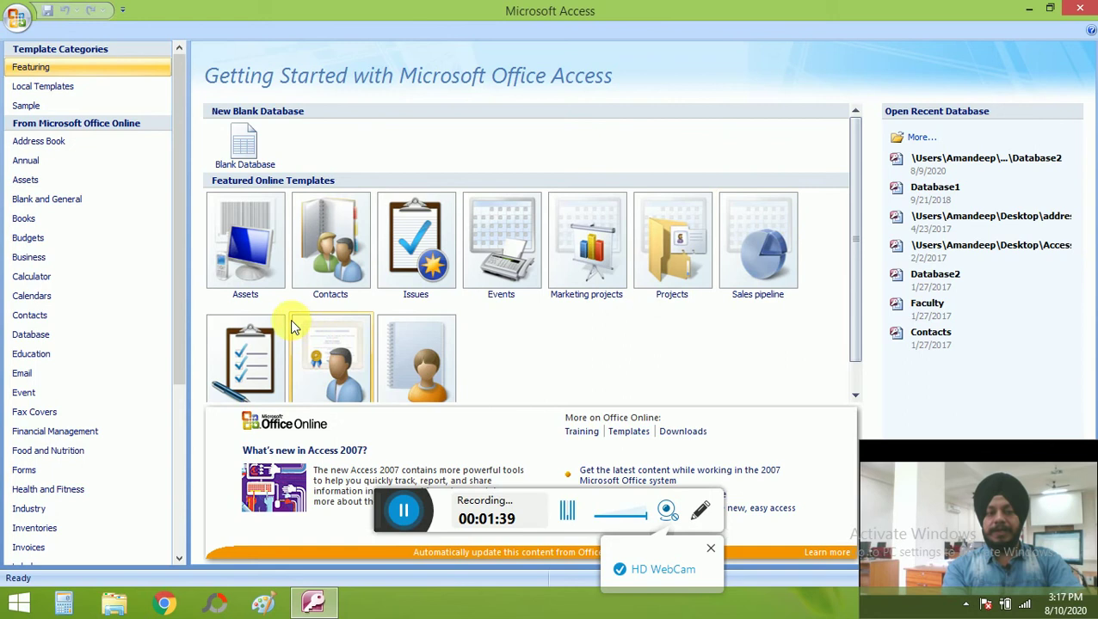
click(240, 151)
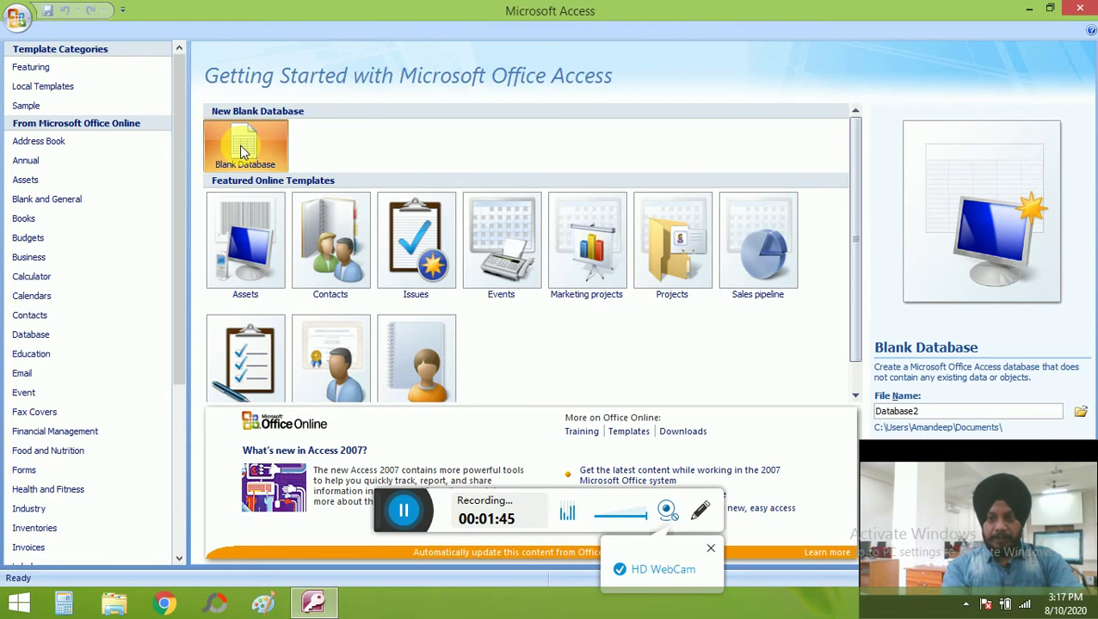
drag(929, 506, 723, 46)
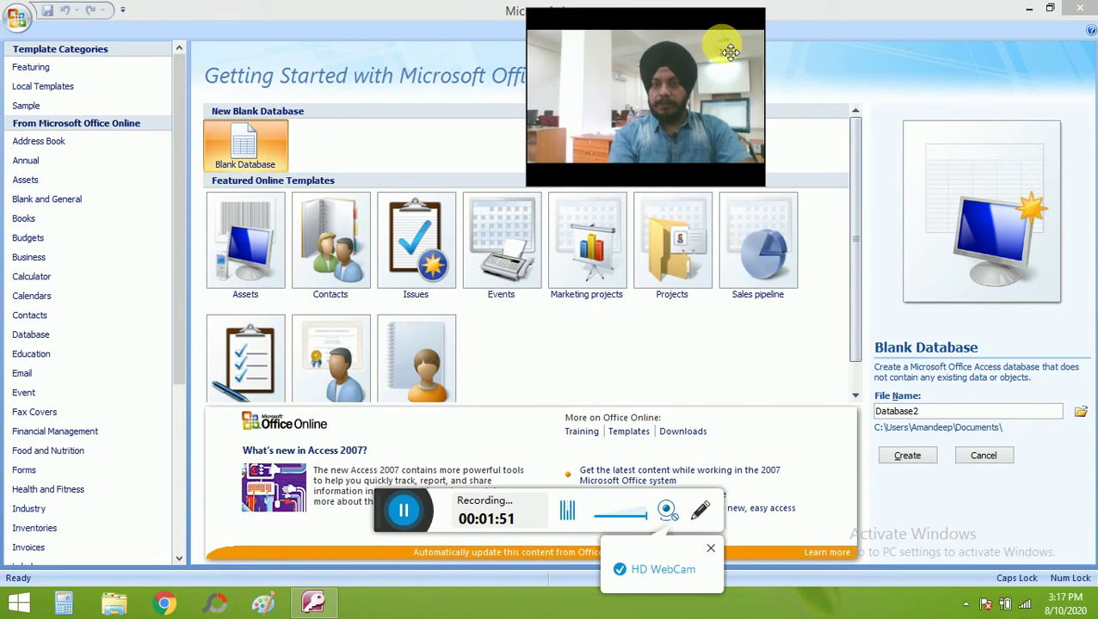
click(929, 411)
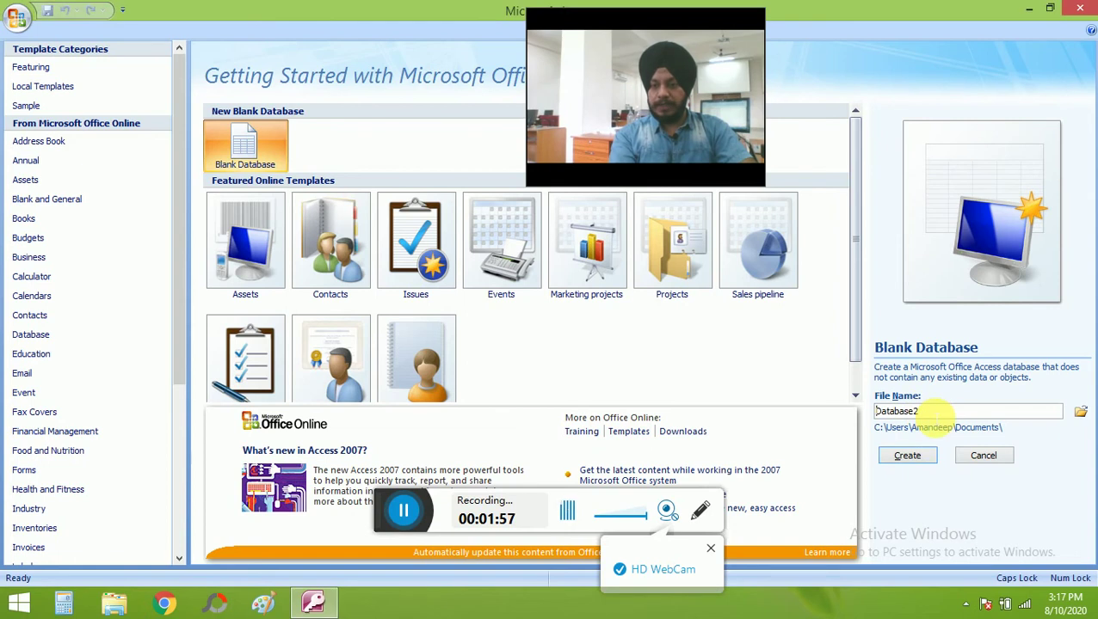
key(BackSpace)
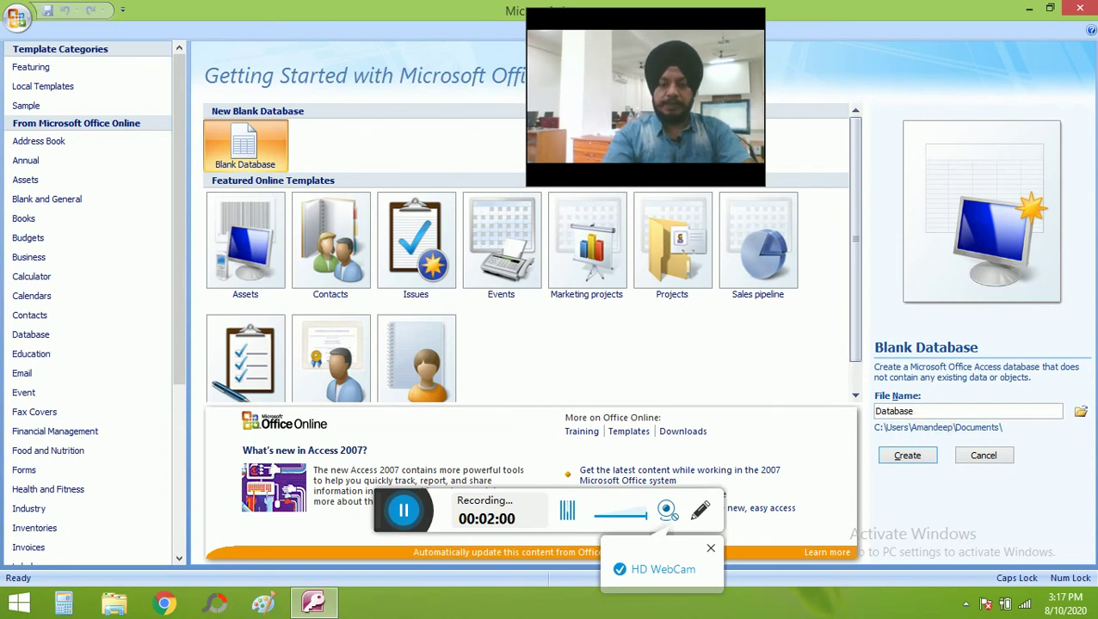
text(nEW)
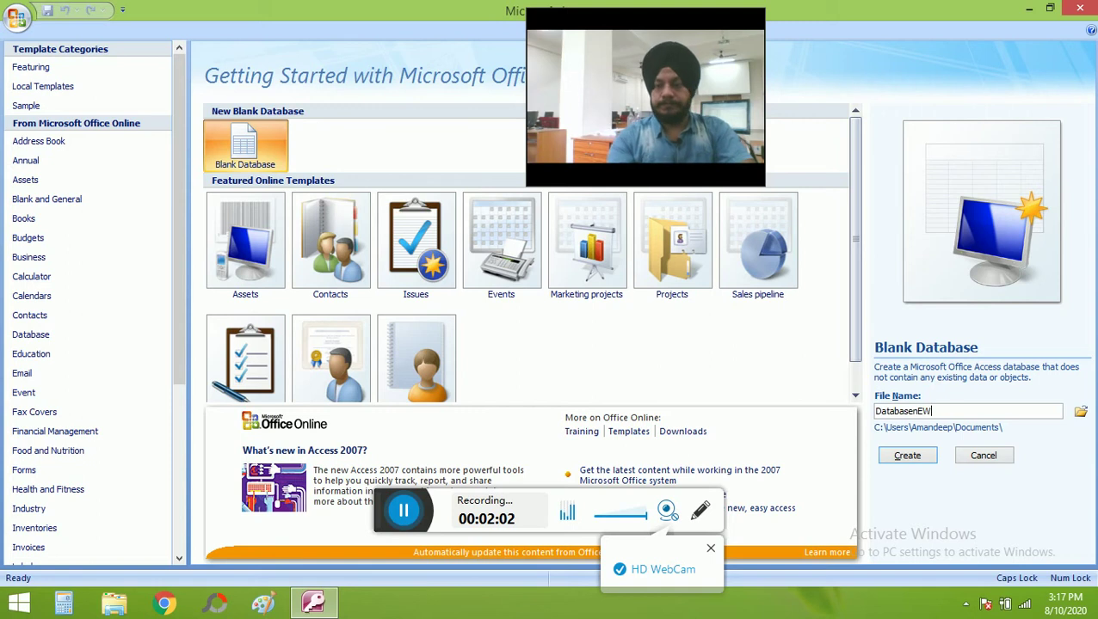
Choose the Desktop as the save location and create the blank database.
click(1081, 415)
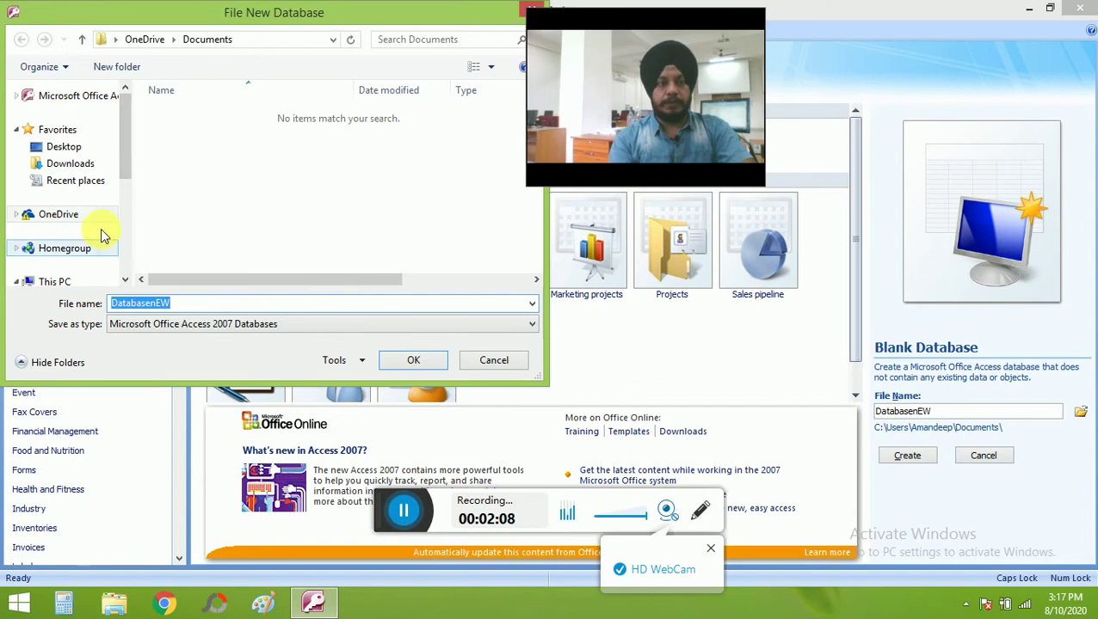
click(55, 154)
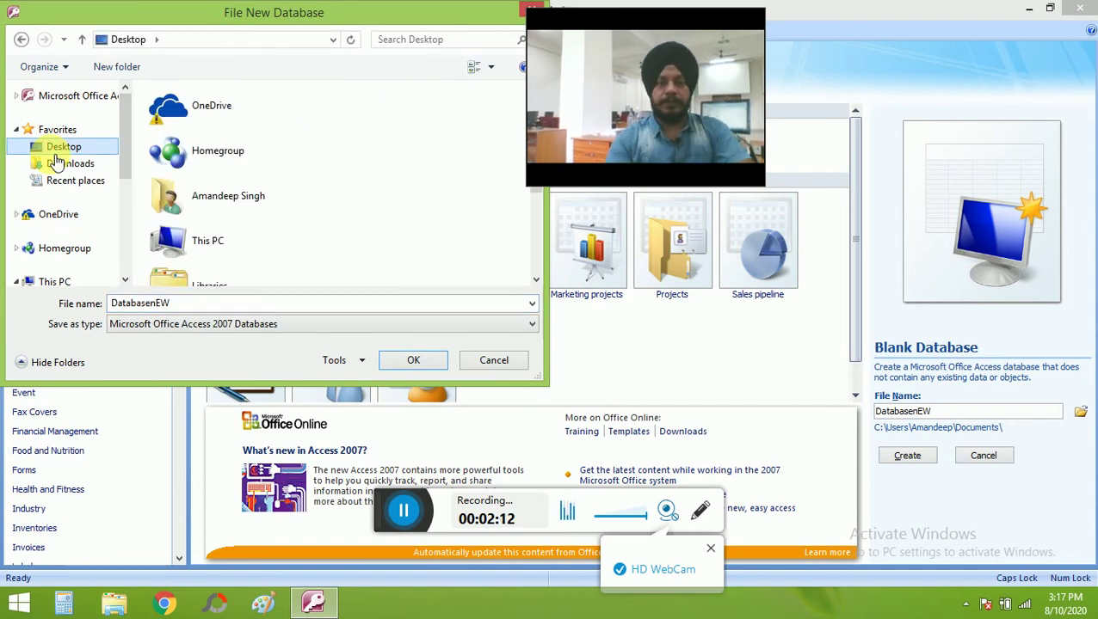
click(413, 362)
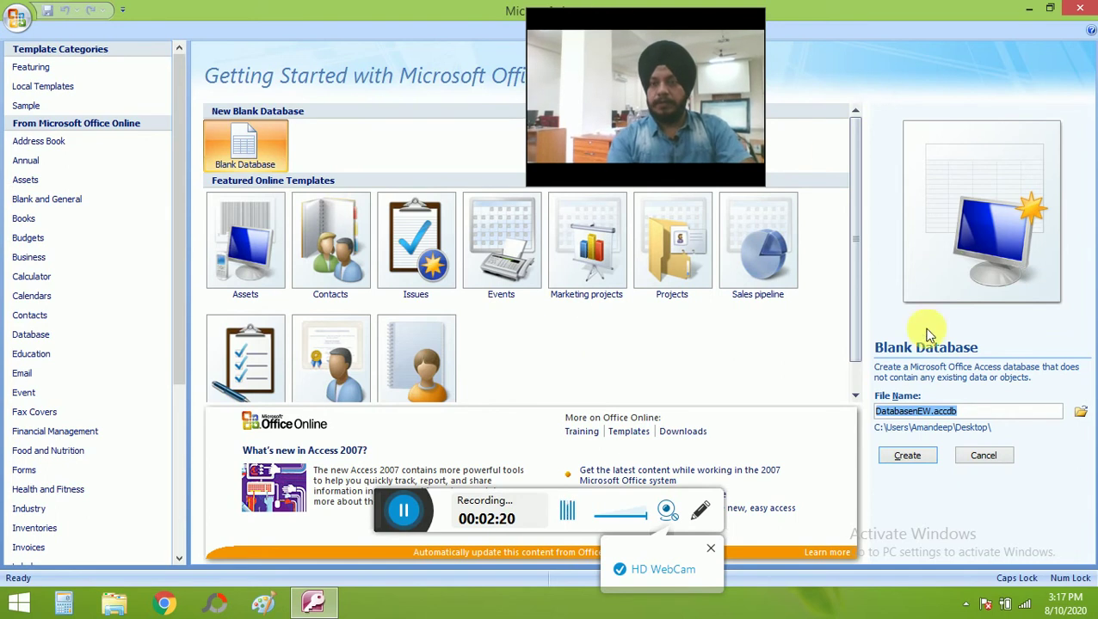
click(909, 456)
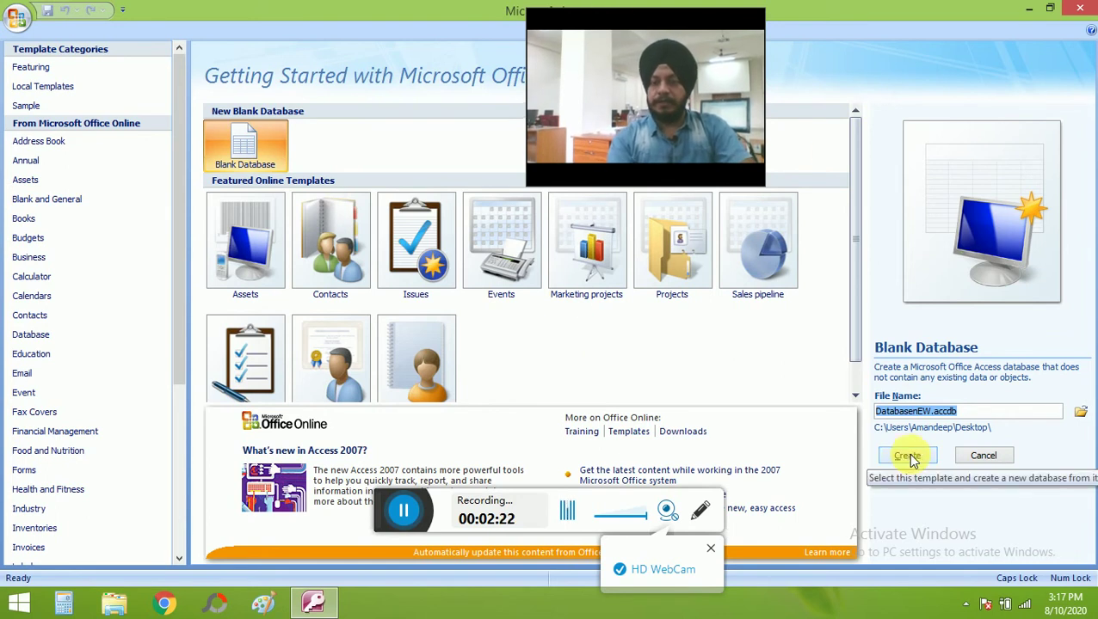
click(913, 461)
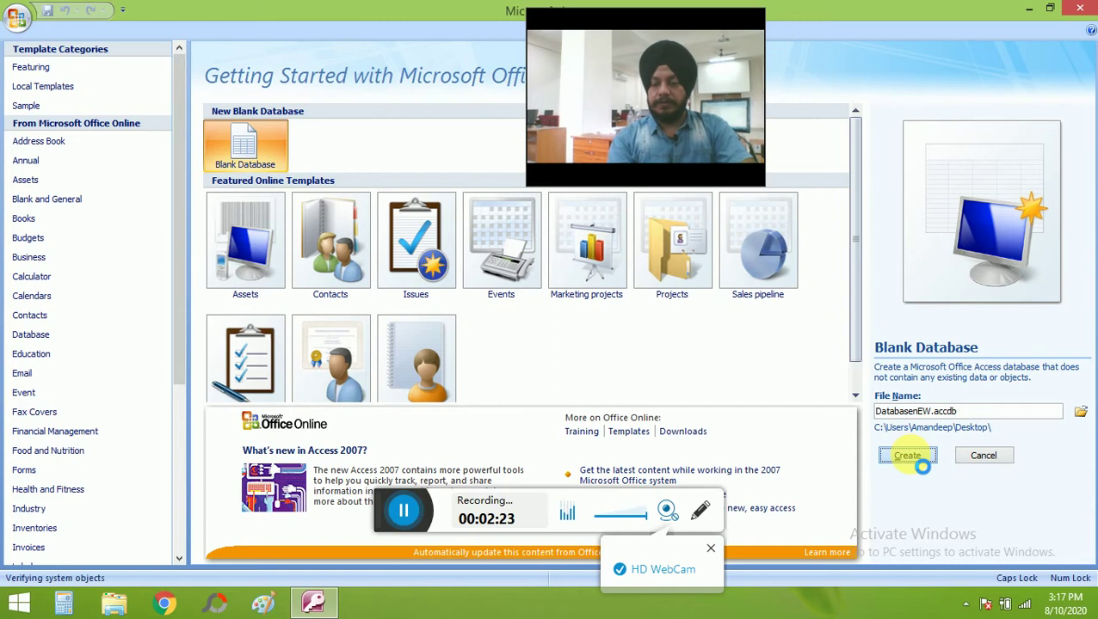
drag(675, 132, 1017, 528)
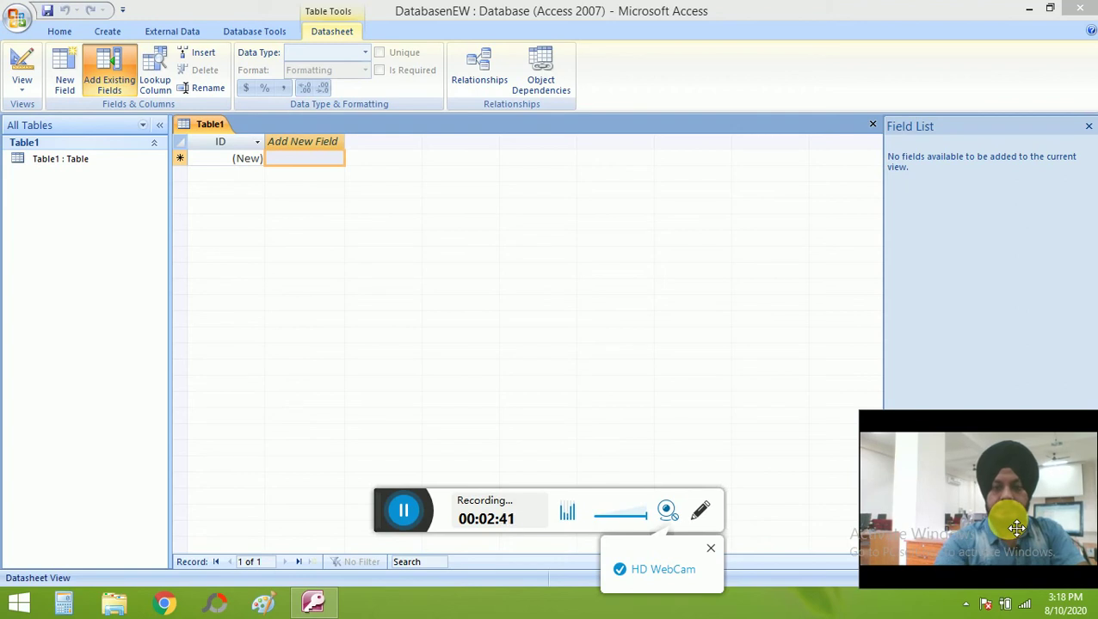
drag(1016, 528, 640, 388)
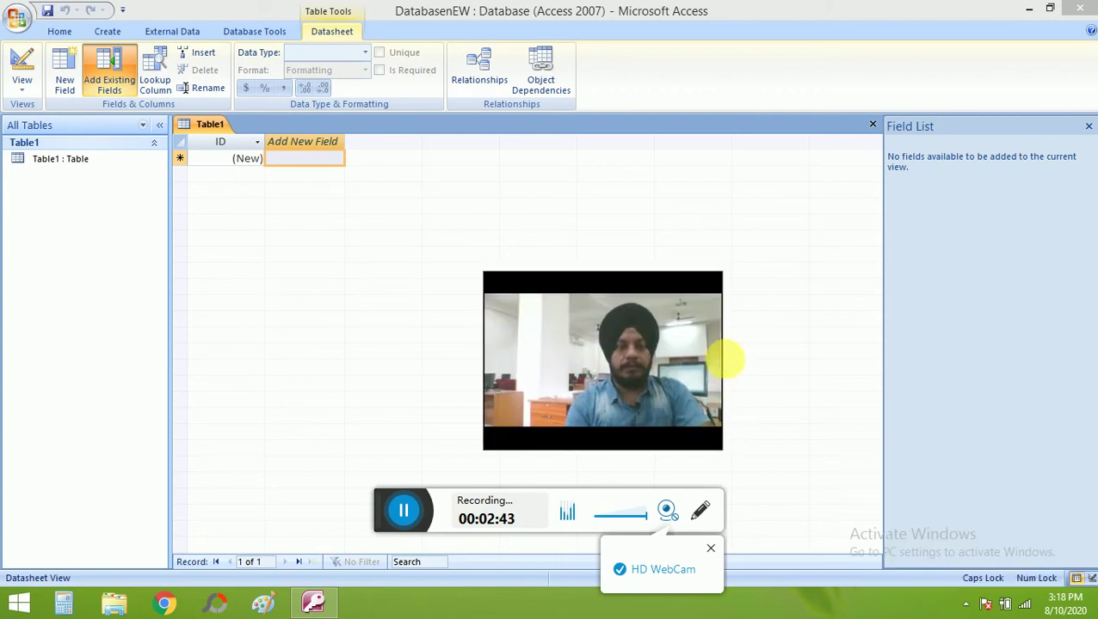
drag(498, 286, 883, 462)
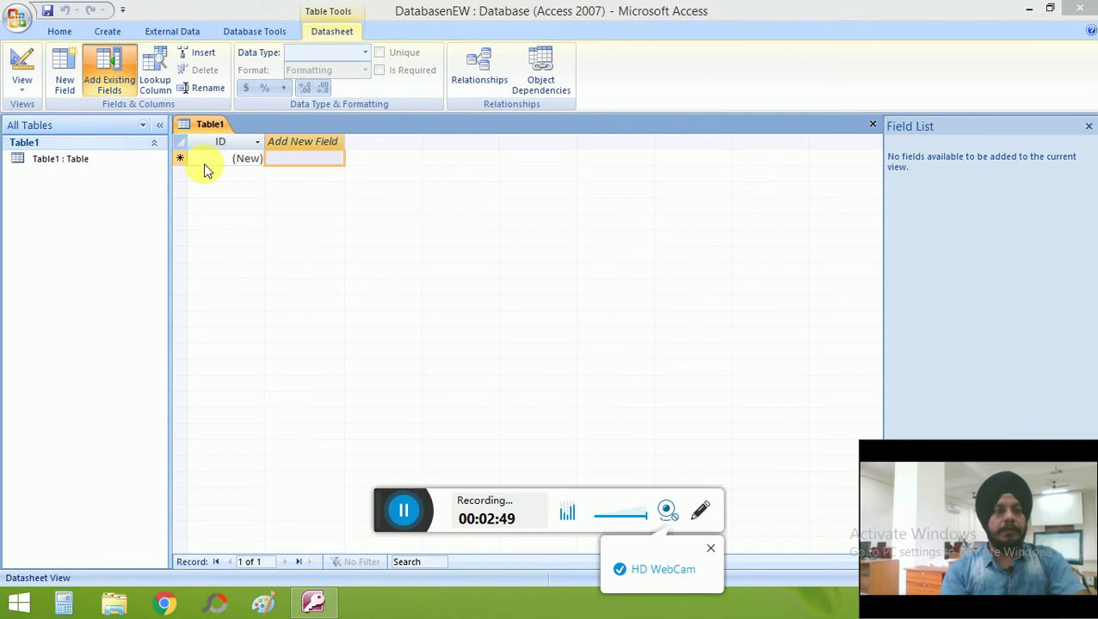
click(294, 266)
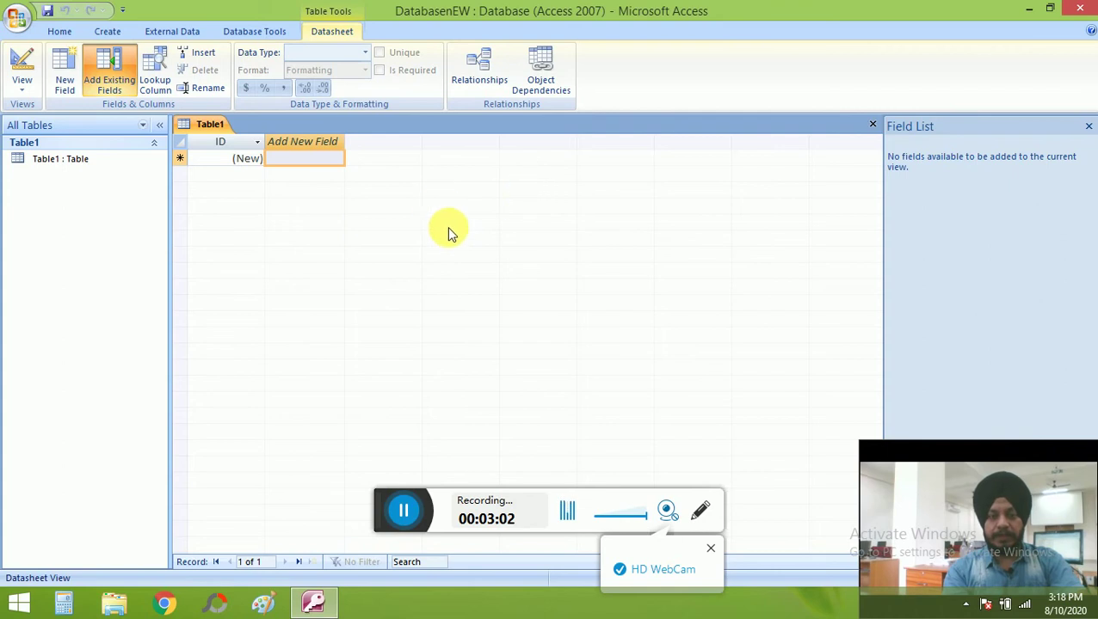
click(314, 208)
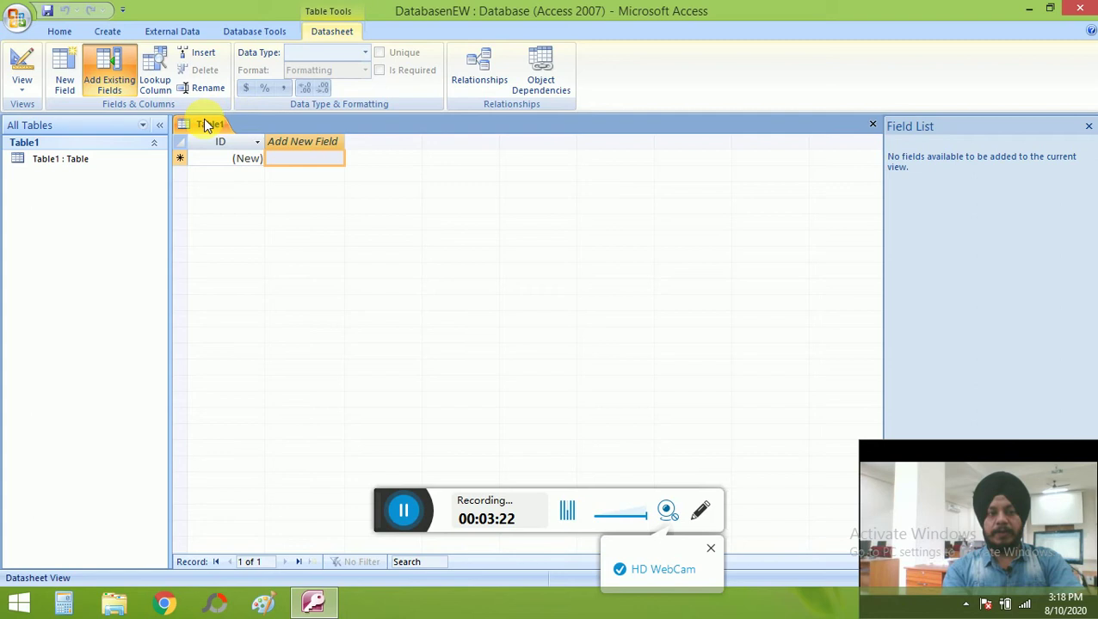
click(240, 148)
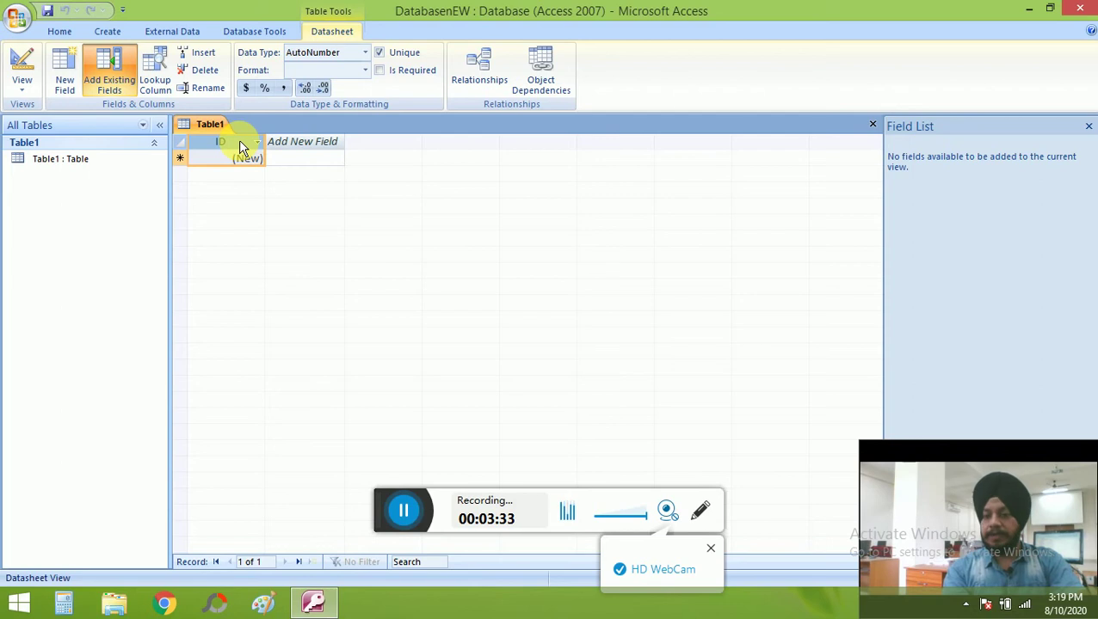
Add a field named NAME after the ID column in Table1, accepting the reserved word.
click(311, 148)
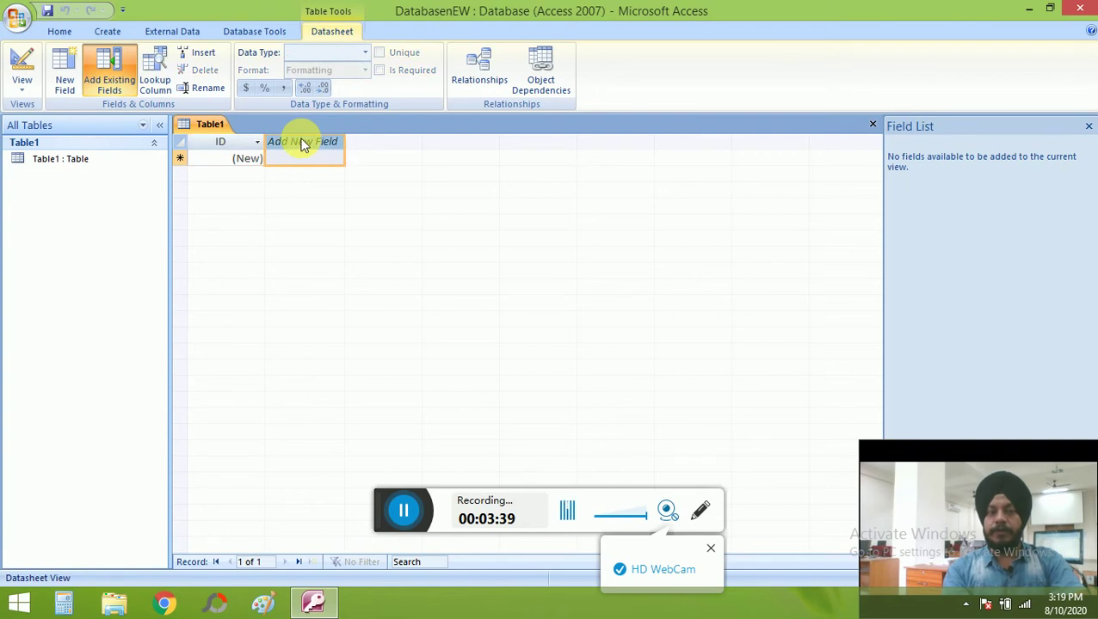
double_click(303, 143)
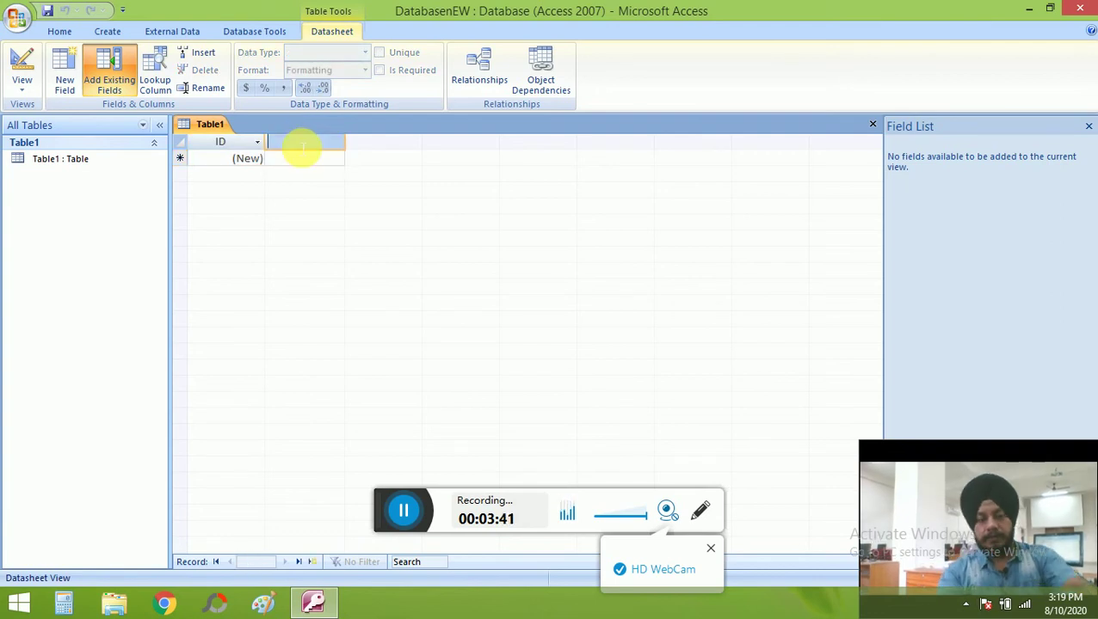
text(n)
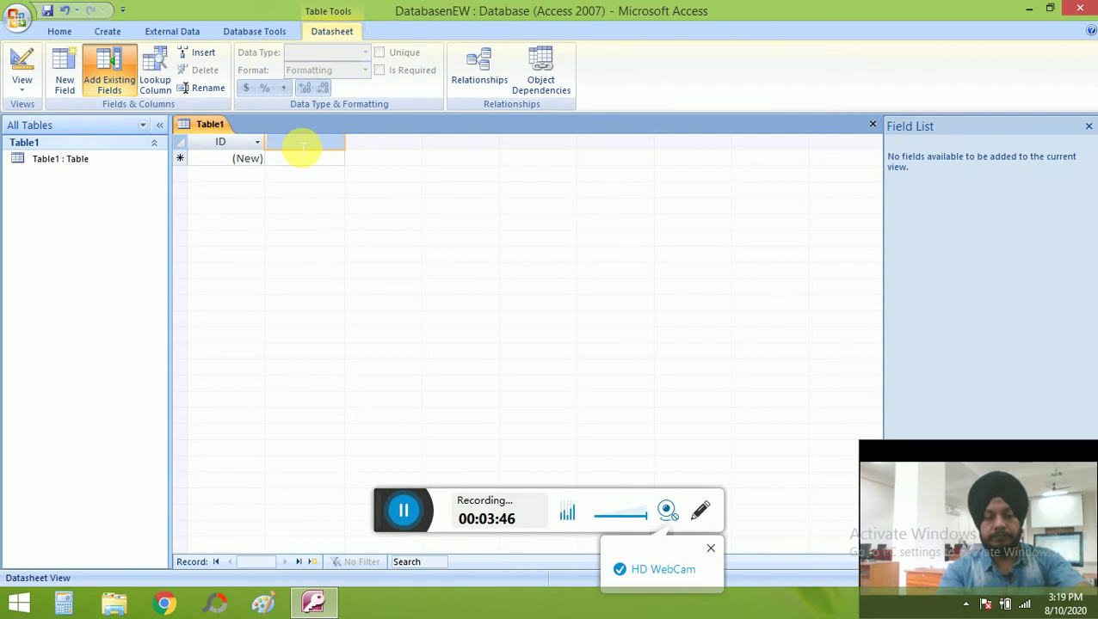
text(name)
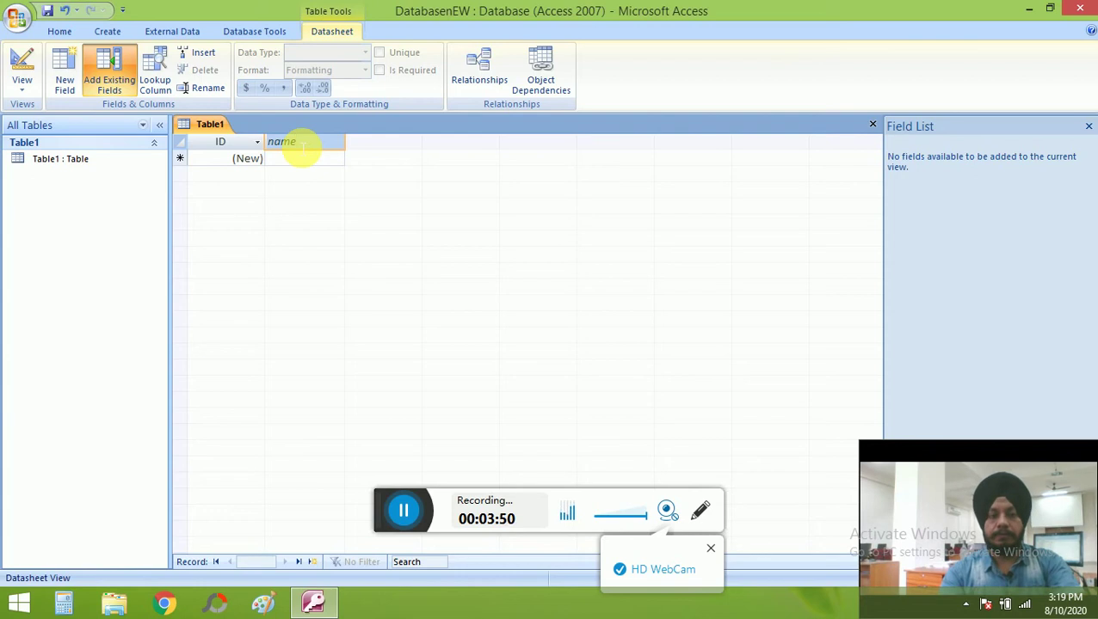
key(BackSpace)
key(BackSpace)
key(BackSpace)
key(BackSpace)
text(NAME)
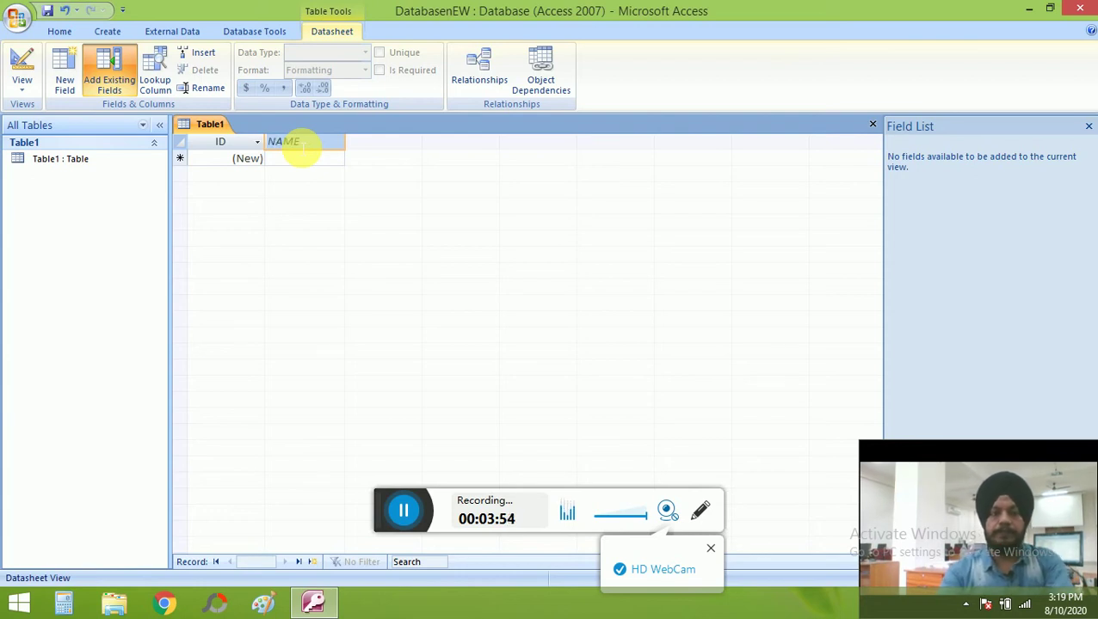
click(386, 164)
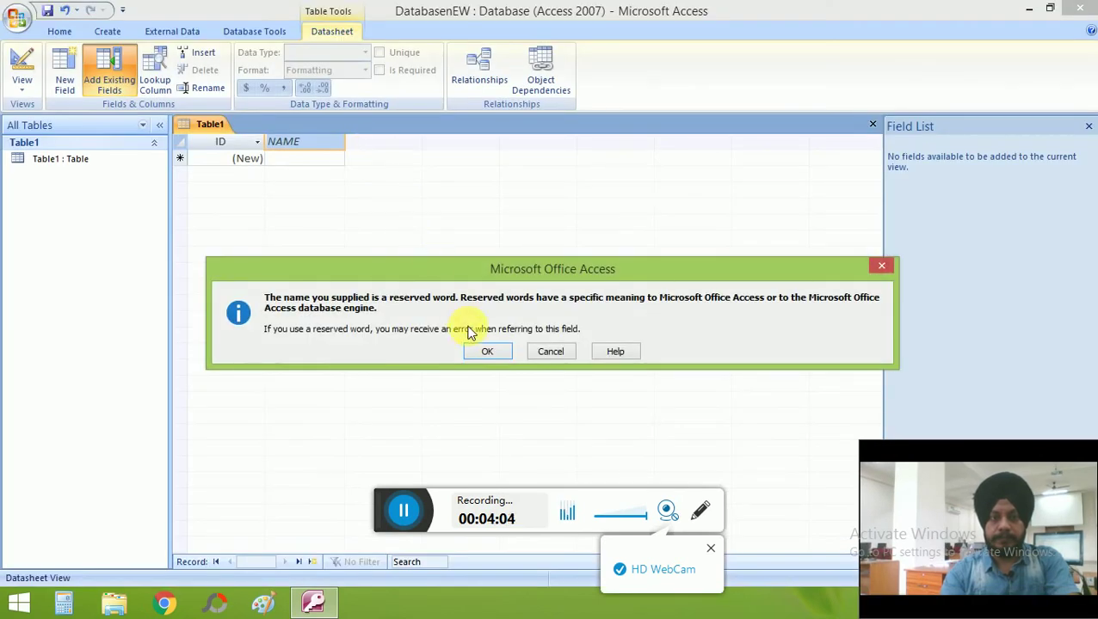
click(486, 355)
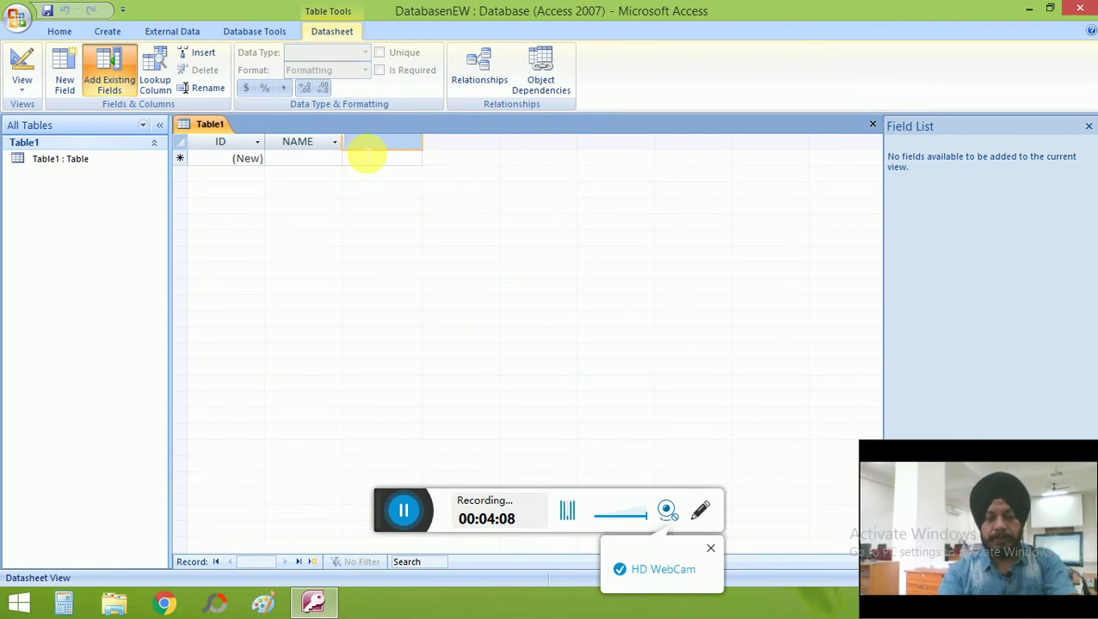
Add two more fields named AGE and MARKS after the NAME column.
text(a)
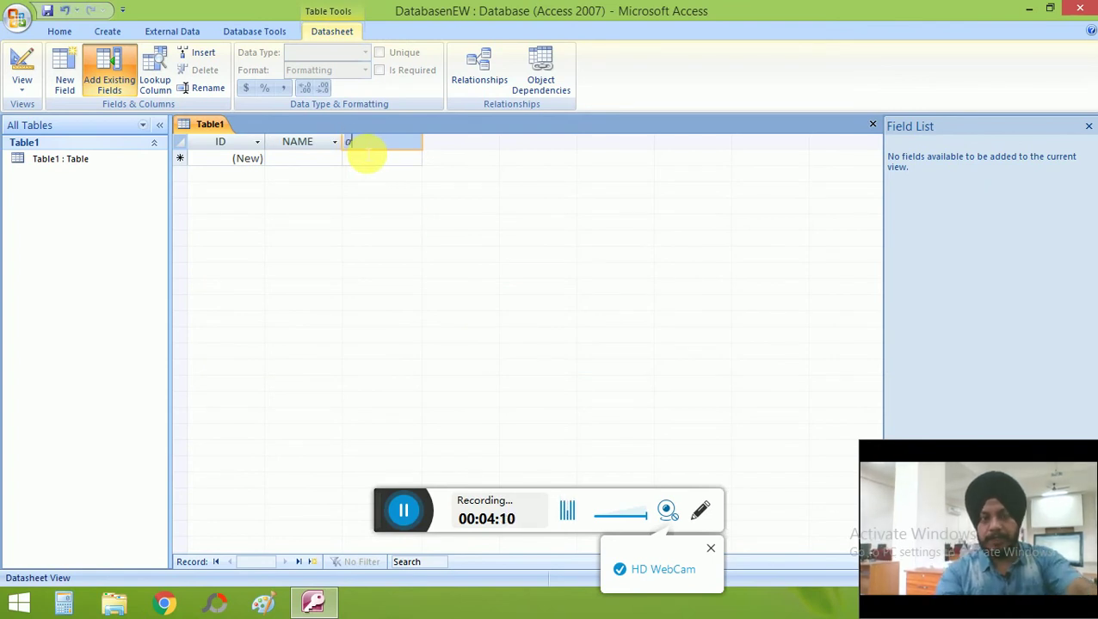
text(E)
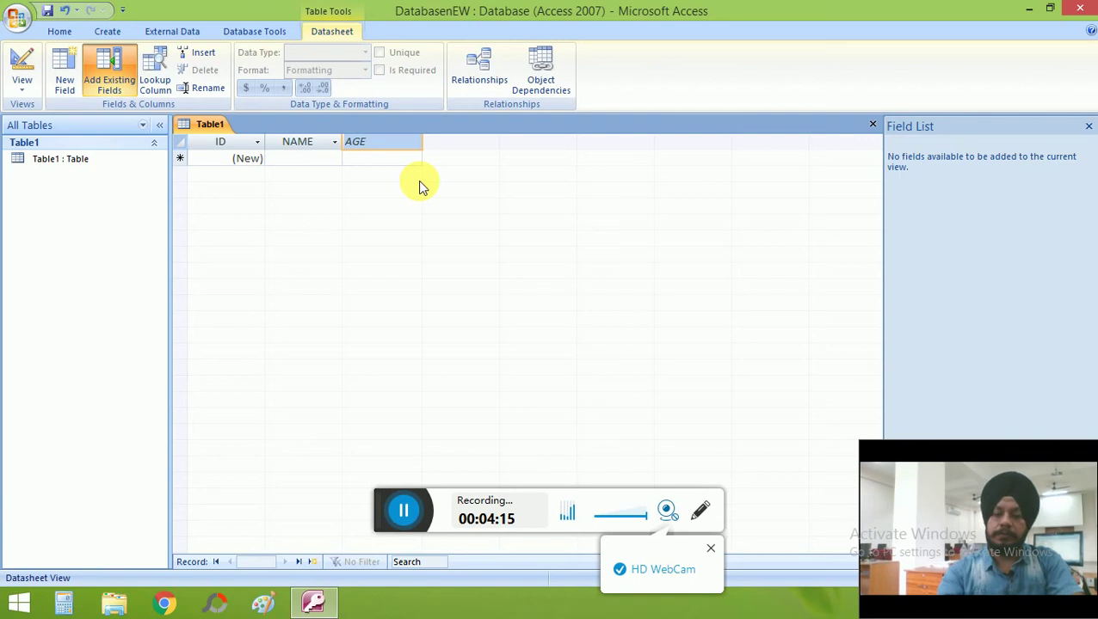
key(Return)
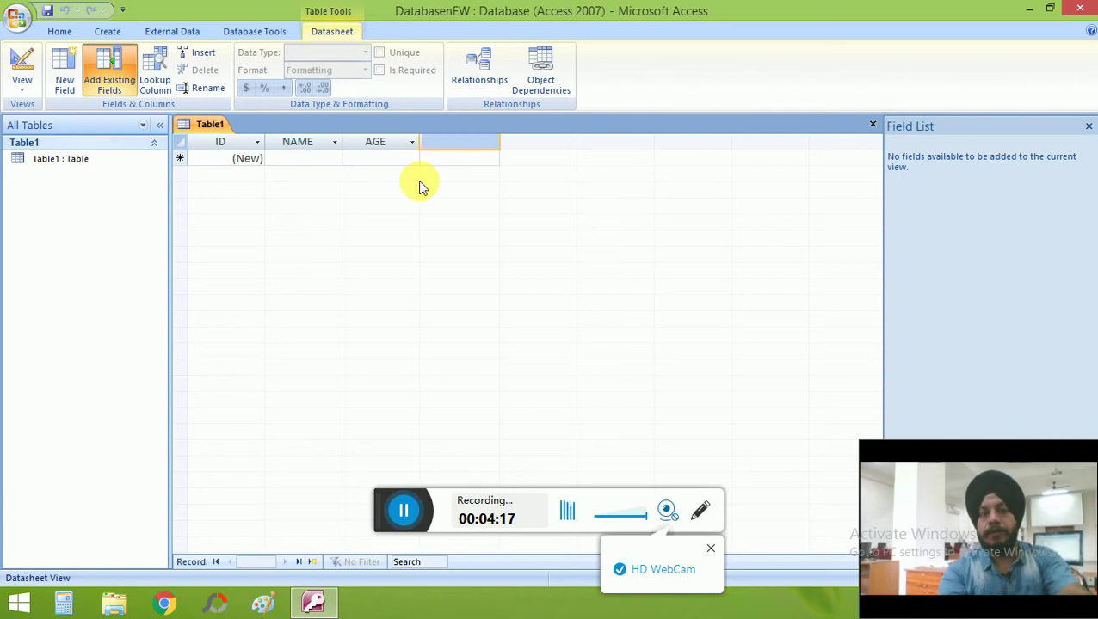
text(M)
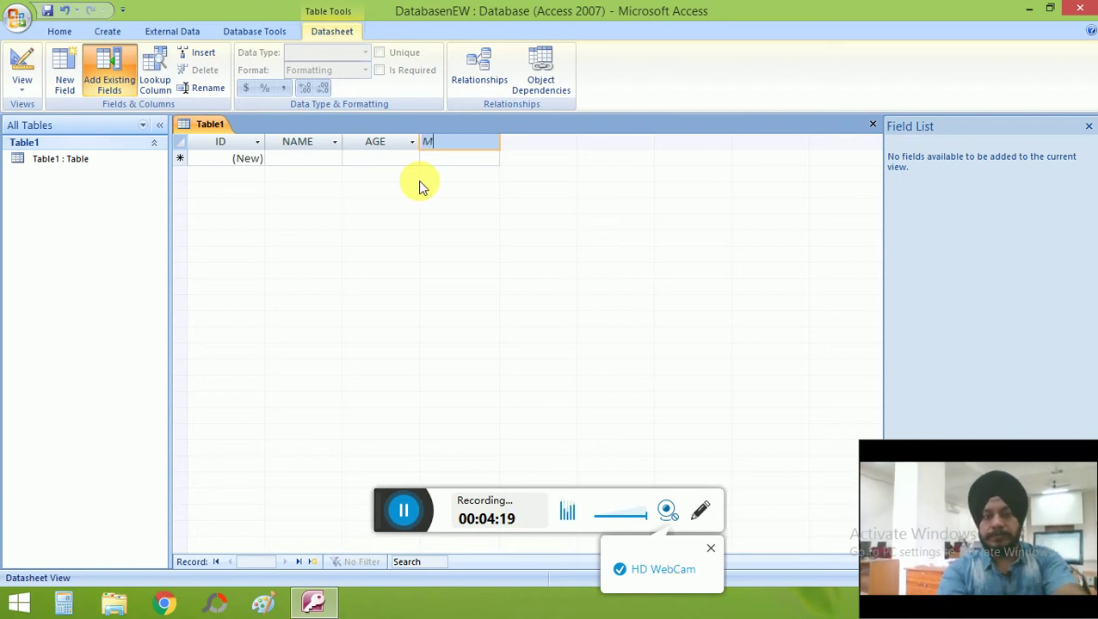
text(ARKS)
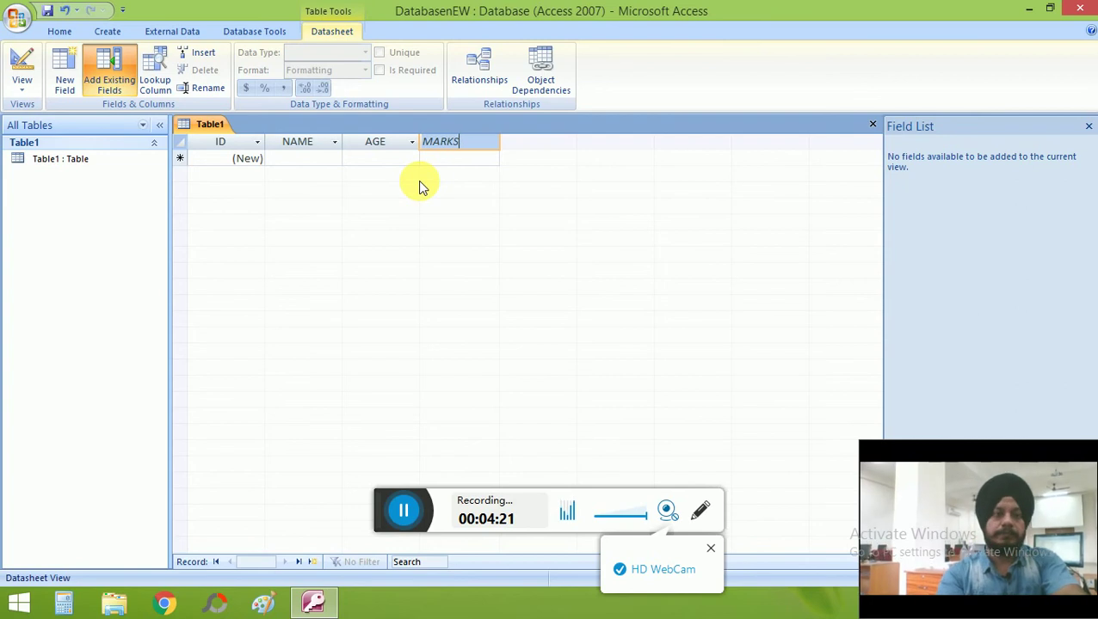
key(Return)
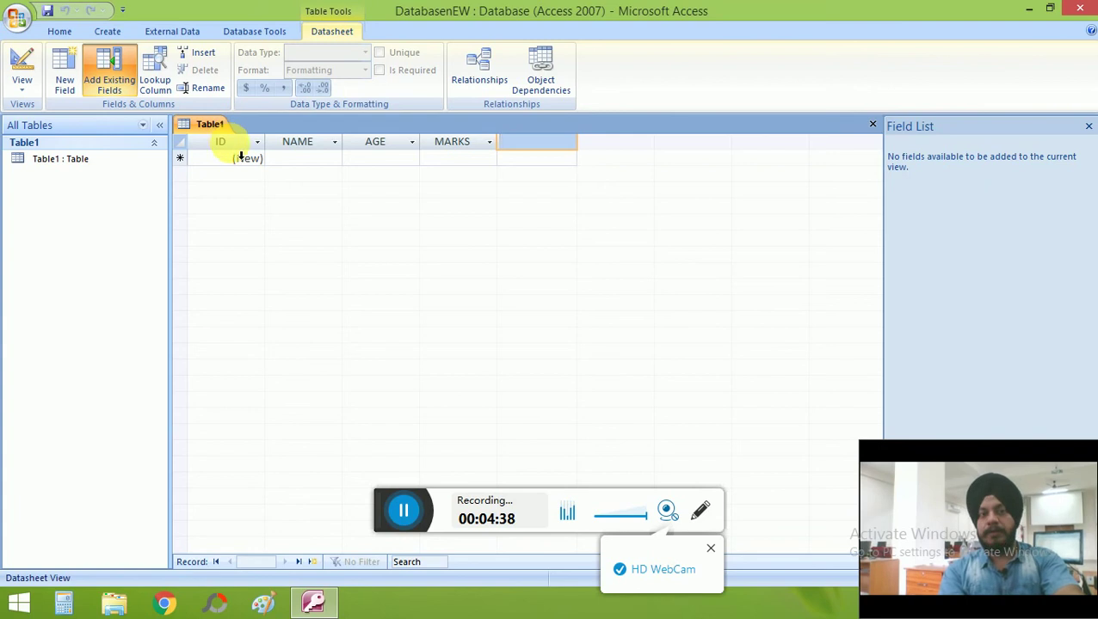
Fill in the first record of Table1 with NAME A, AGE 25 and MARKS 90.
click(307, 160)
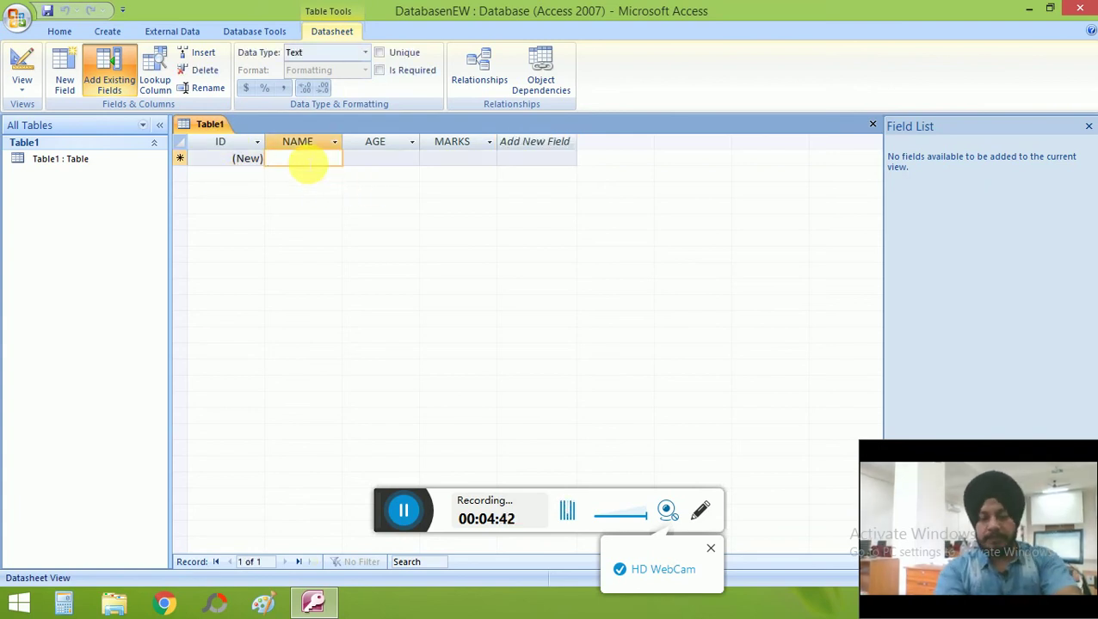
text(A)
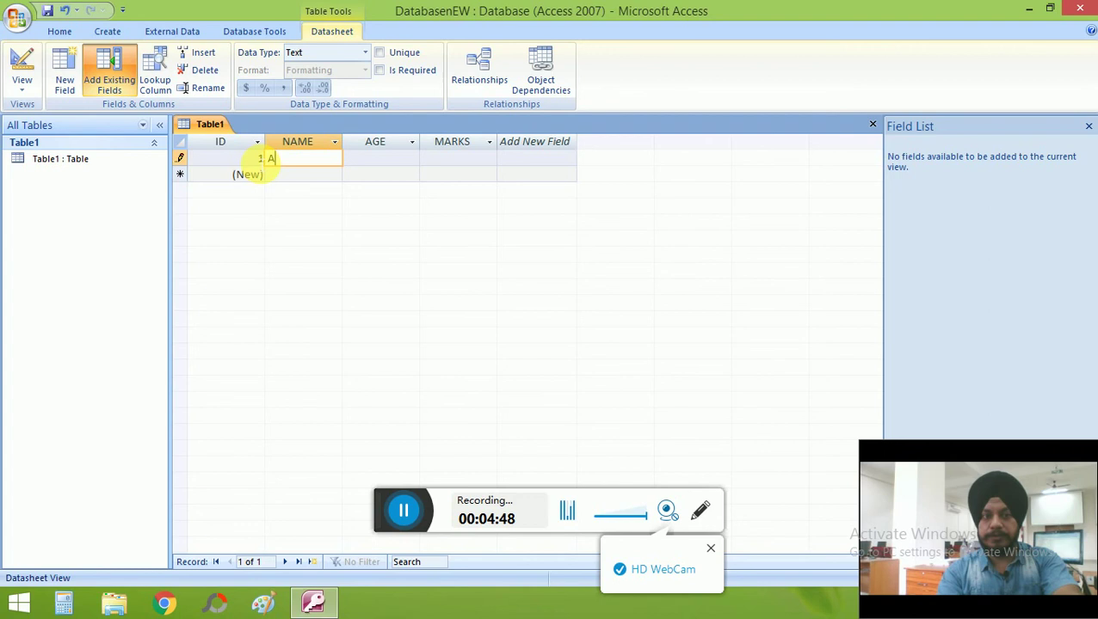
click(387, 158)
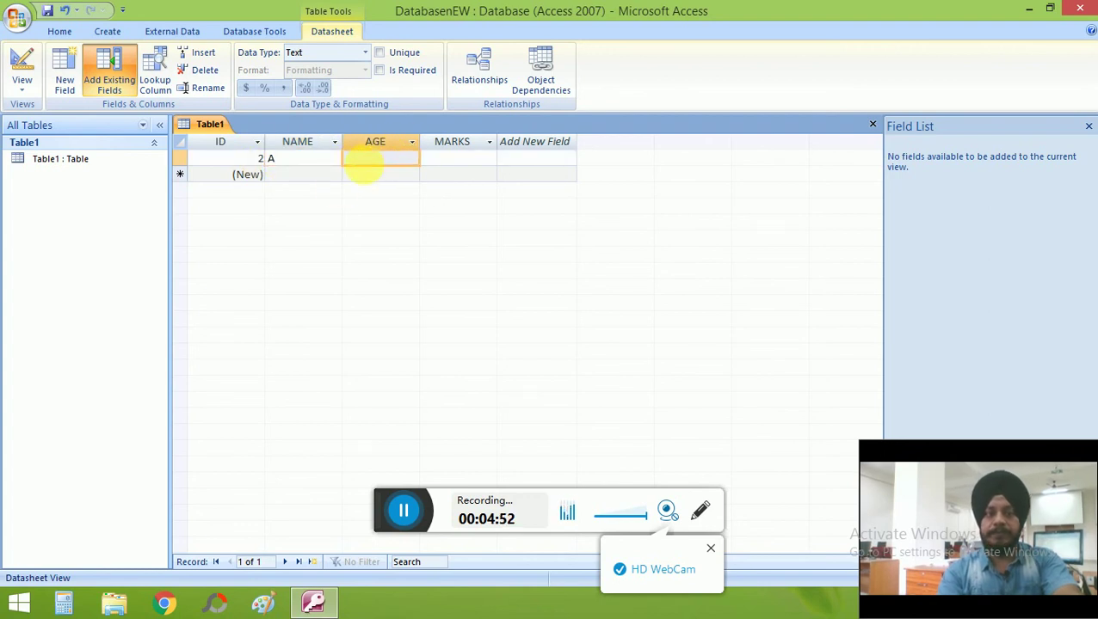
click(314, 163)
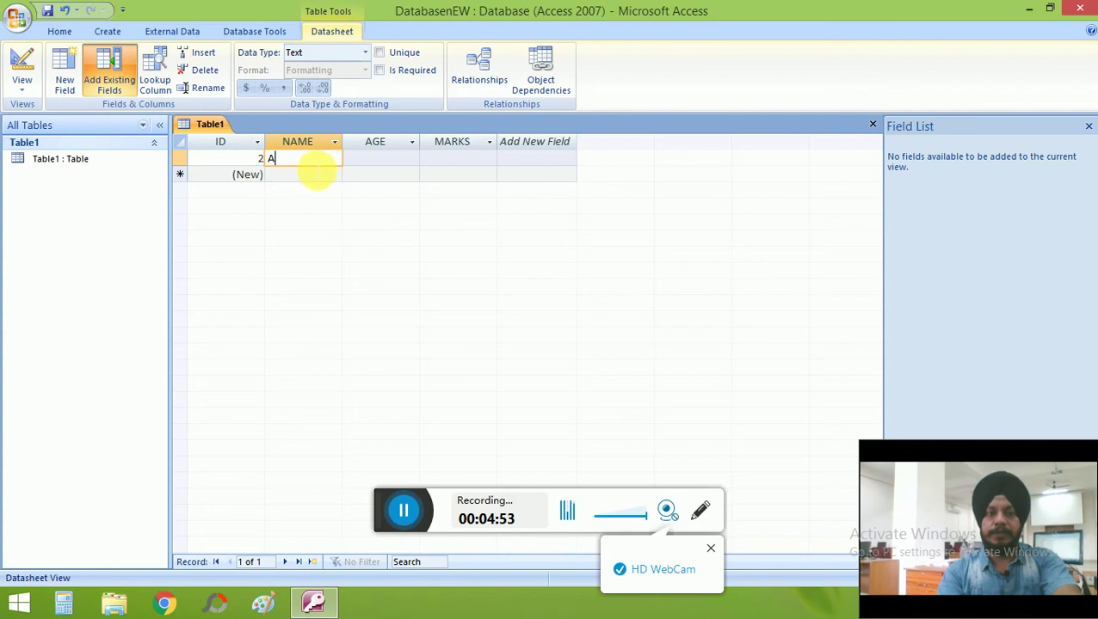
click(360, 160)
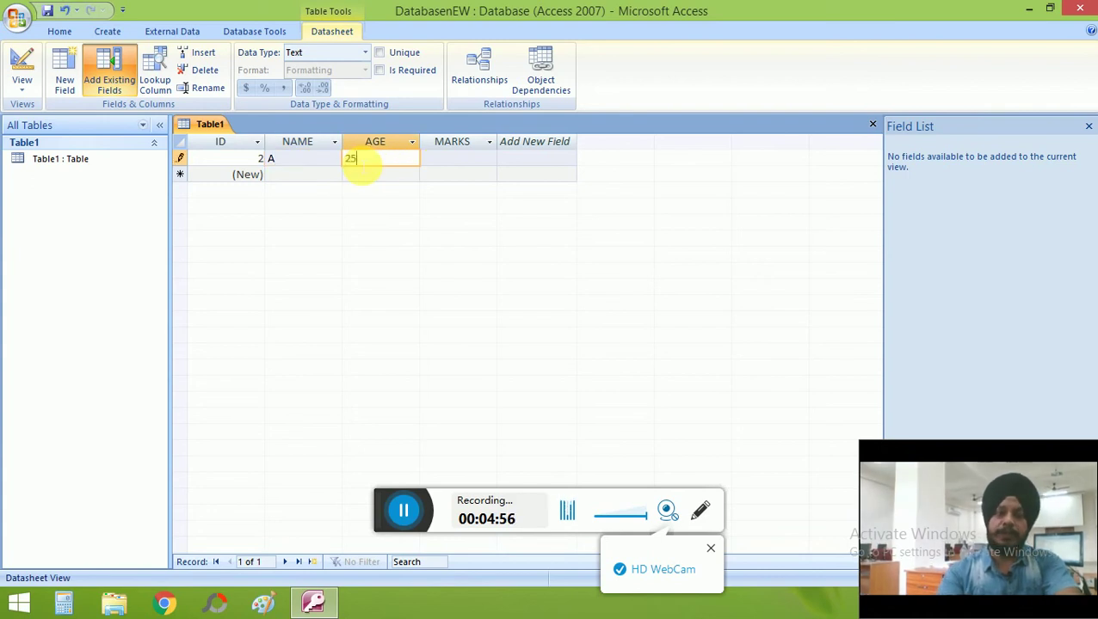
click(458, 163)
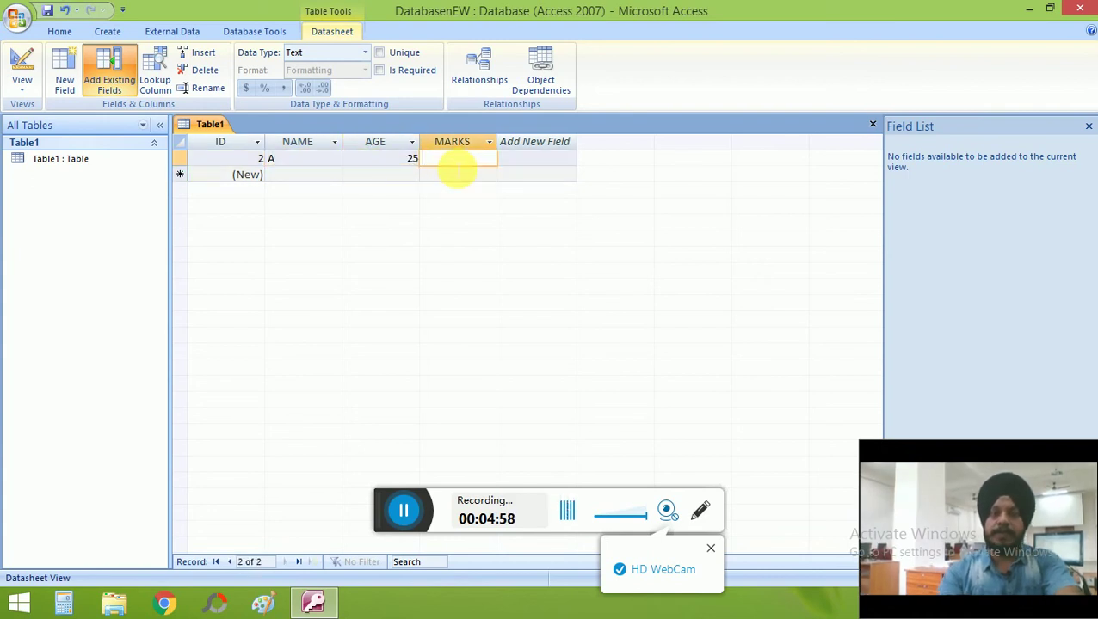
text(90)
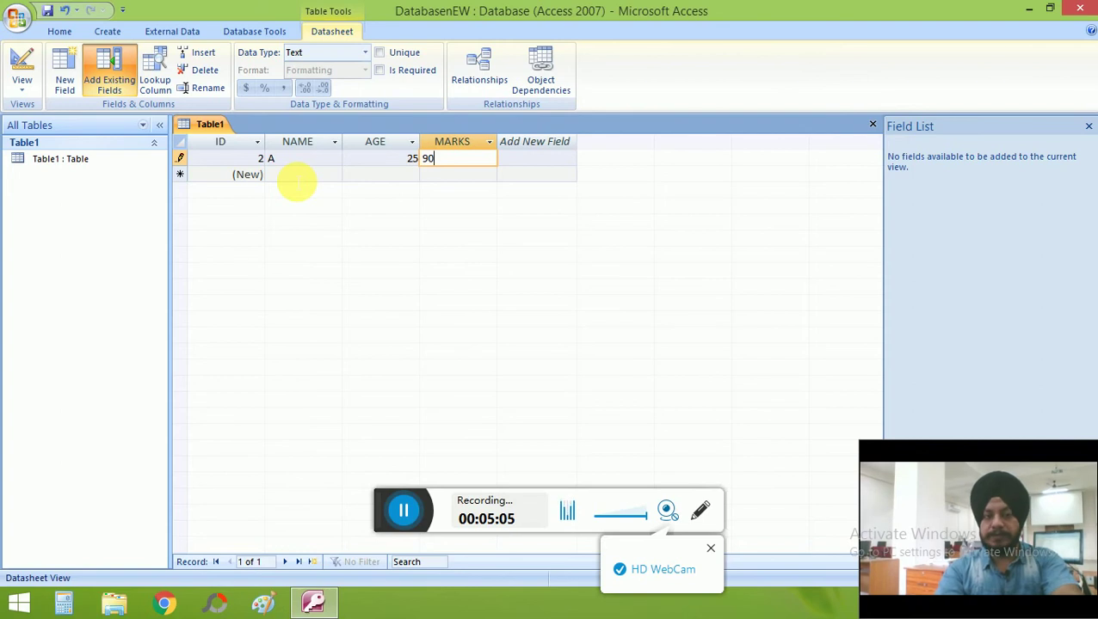
key(Return)
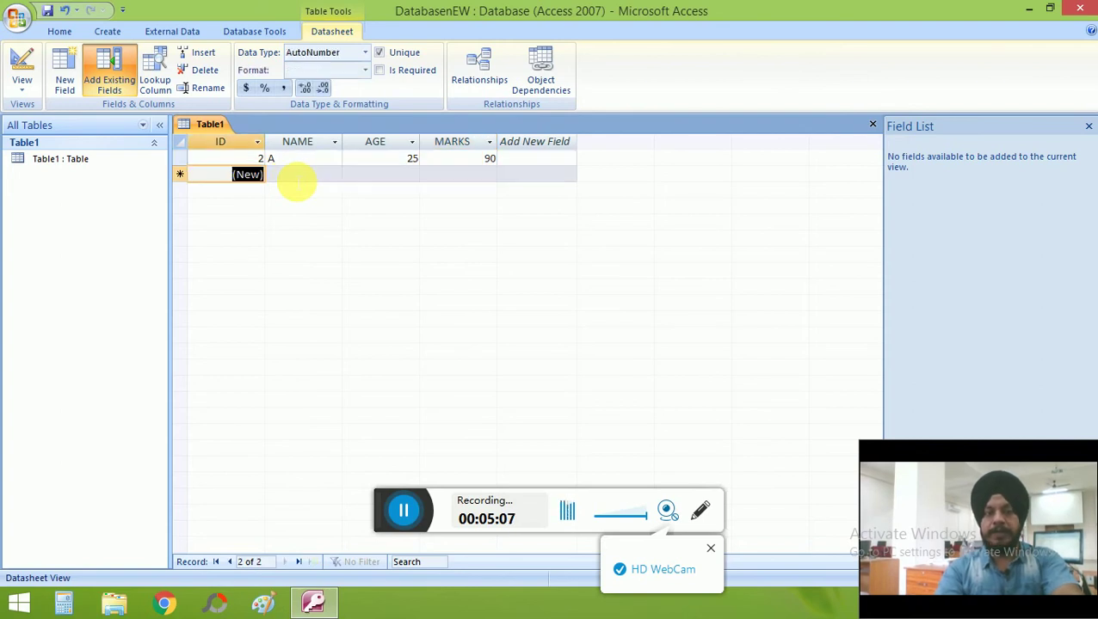
Fill in the second record with NAME B, AGE 26 and MARKS 95.
click(318, 177)
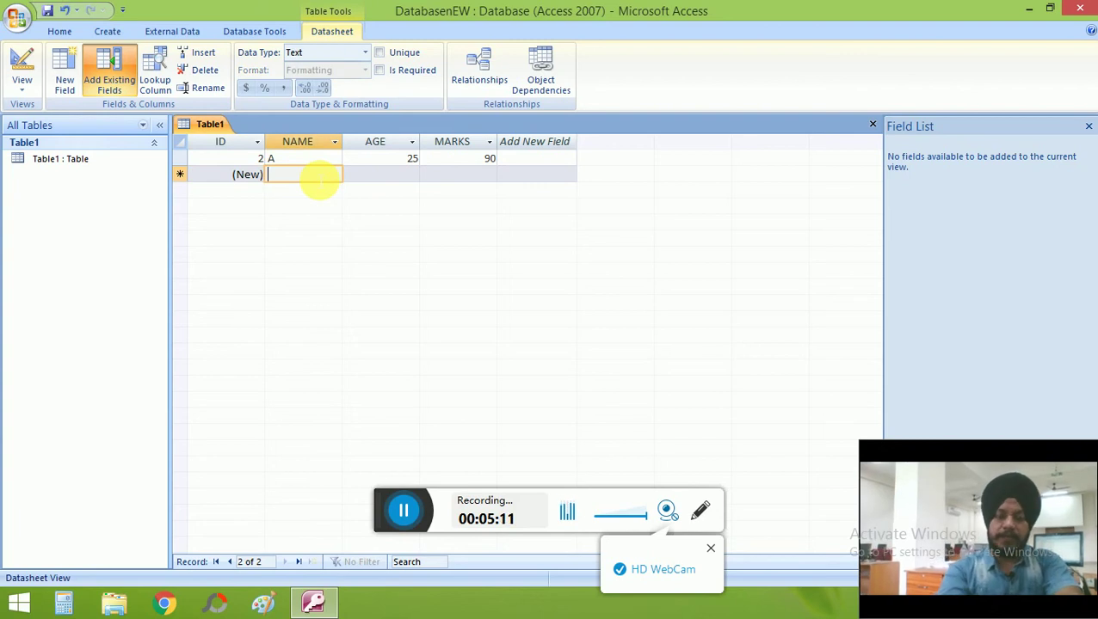
text(B)
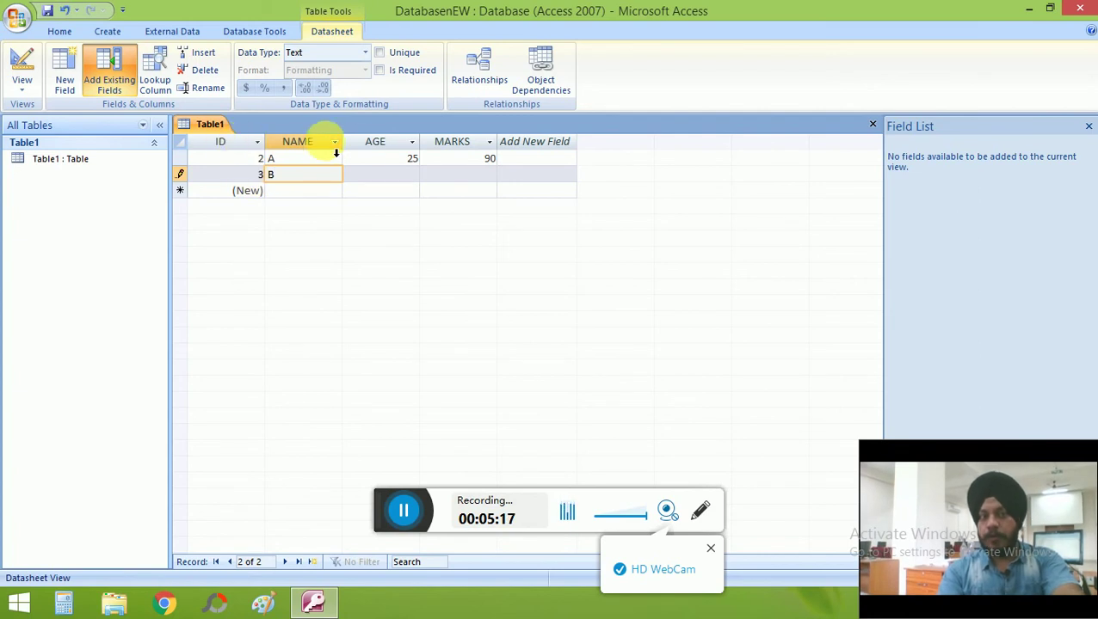
click(393, 179)
text(26)
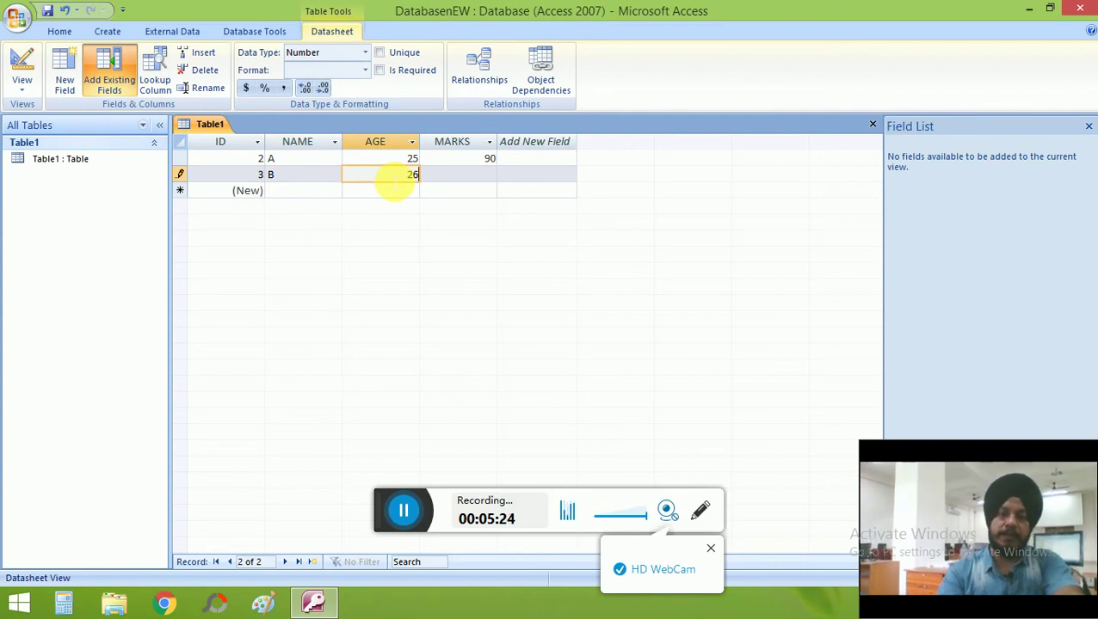
click(451, 182)
click(451, 183)
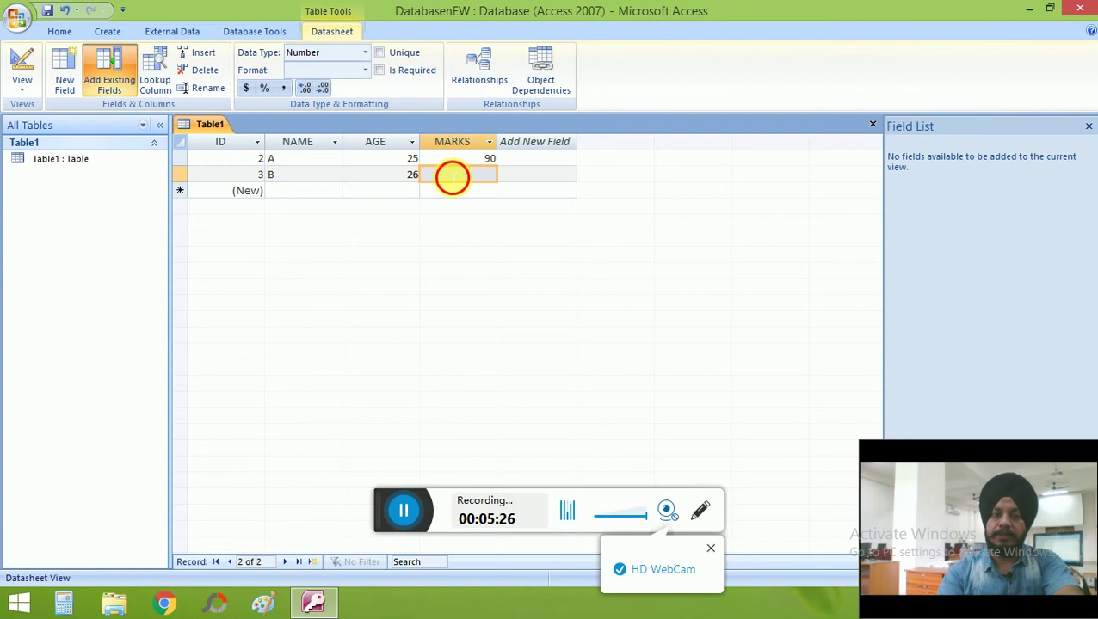
text(95)
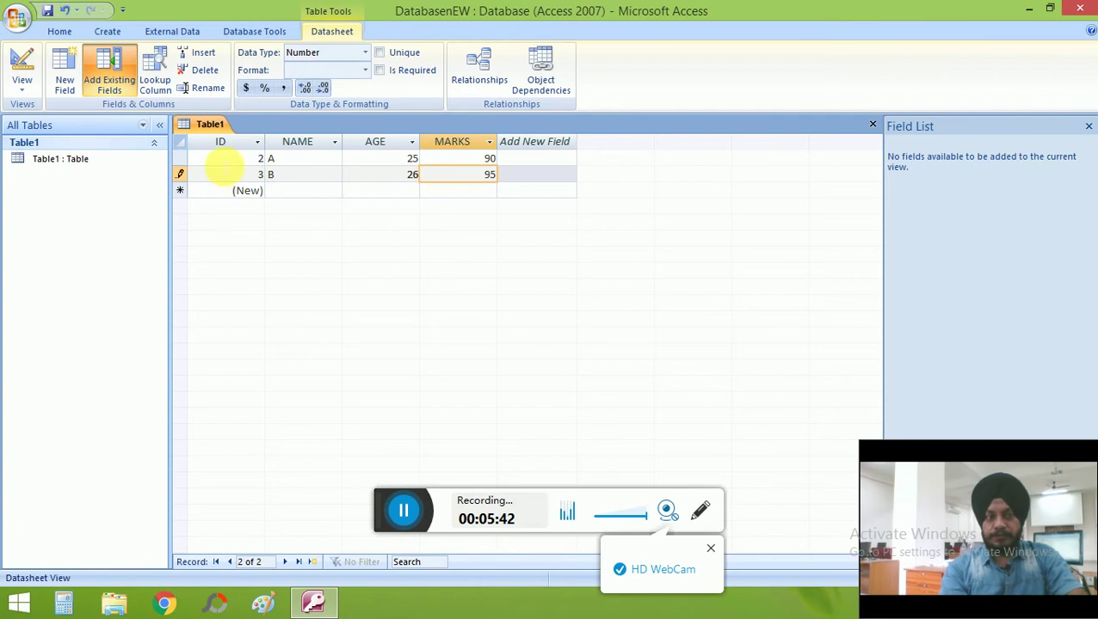
Save the table under the name T1.
click(48, 18)
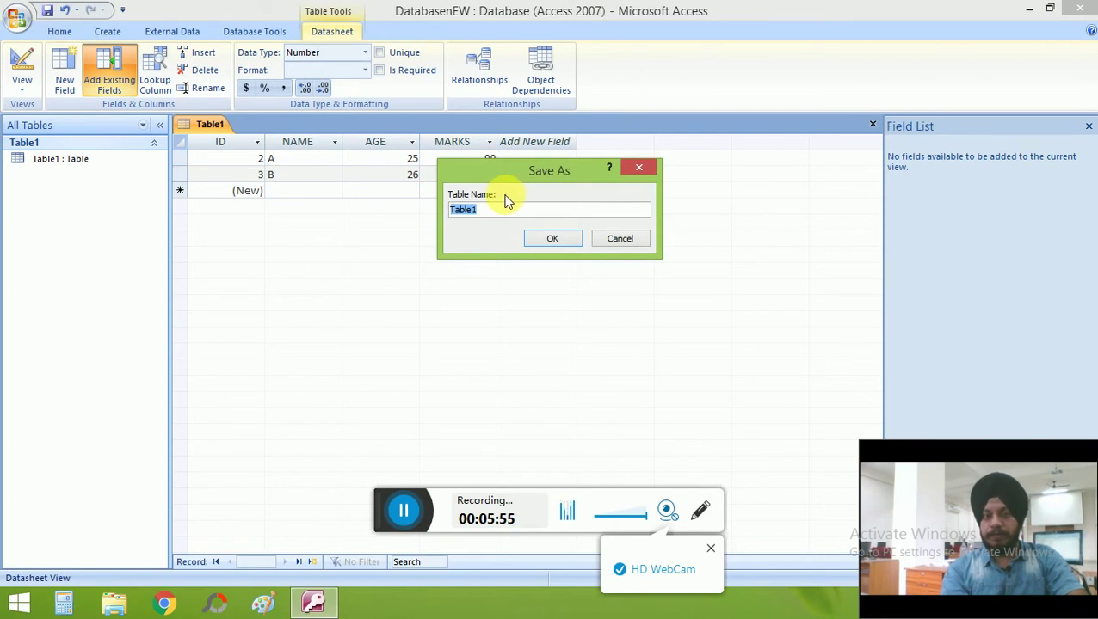
text(T1)
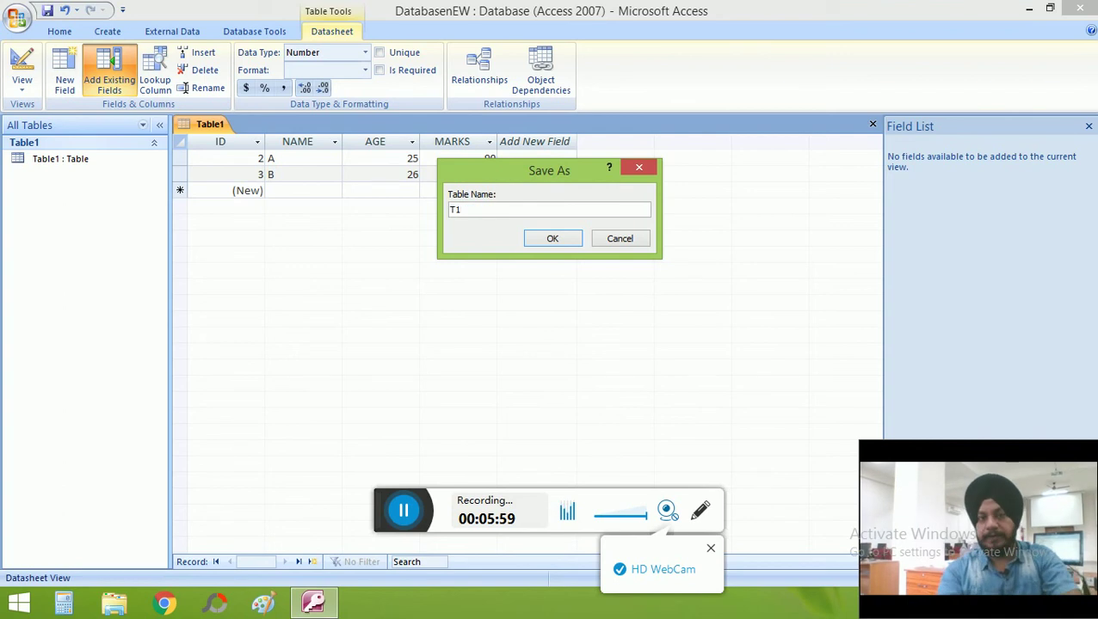
click(540, 240)
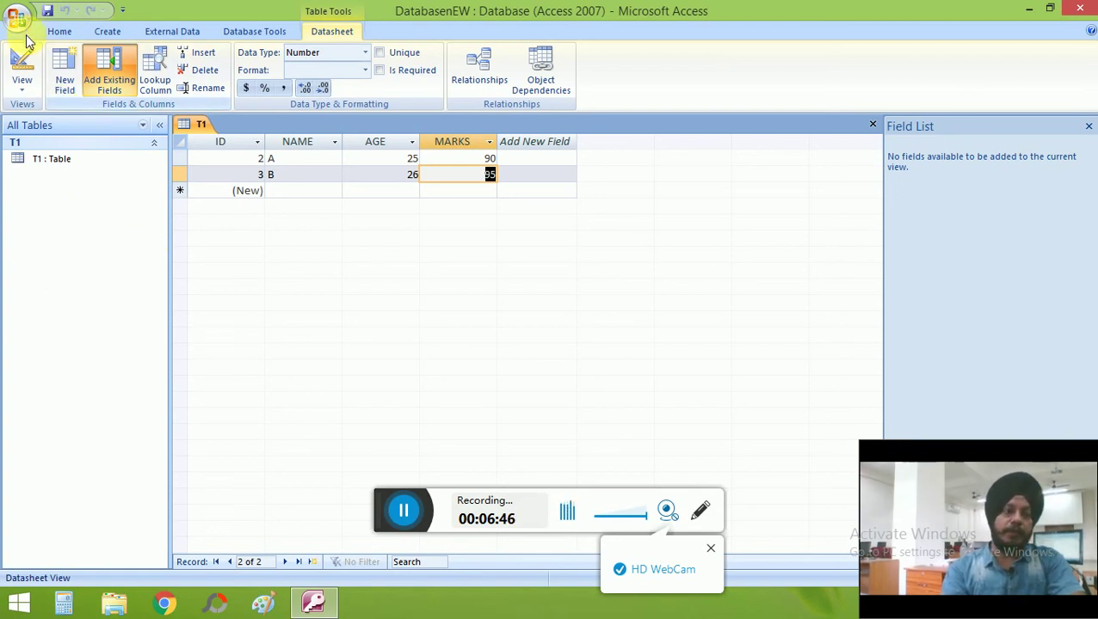
Create another new table and add a field named NAME after its ID column, accepting the reserved word.
click(108, 31)
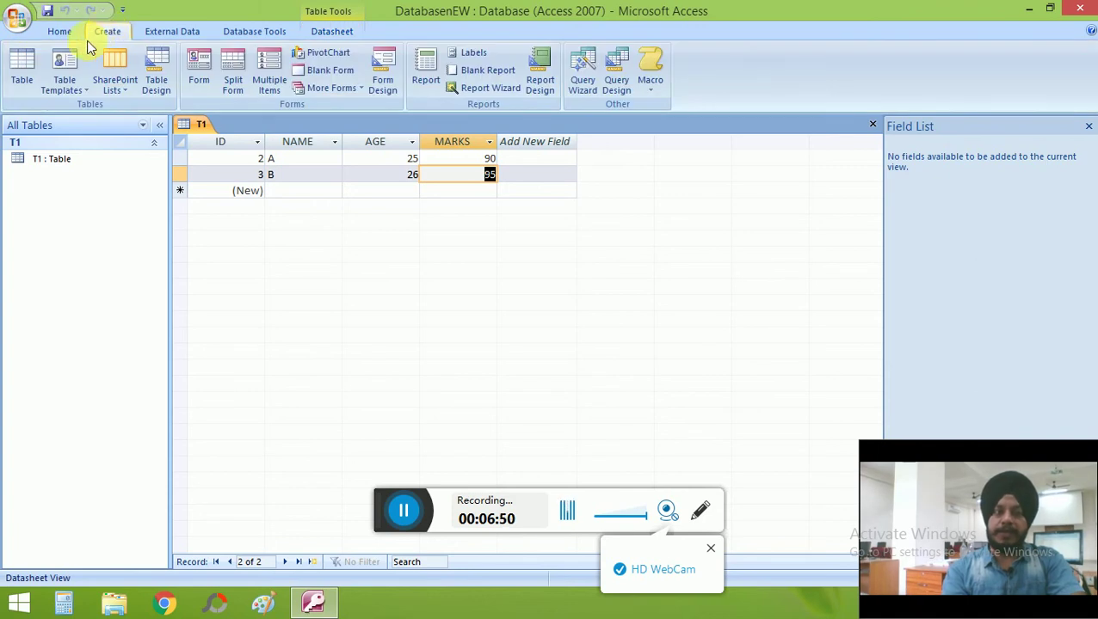
click(21, 81)
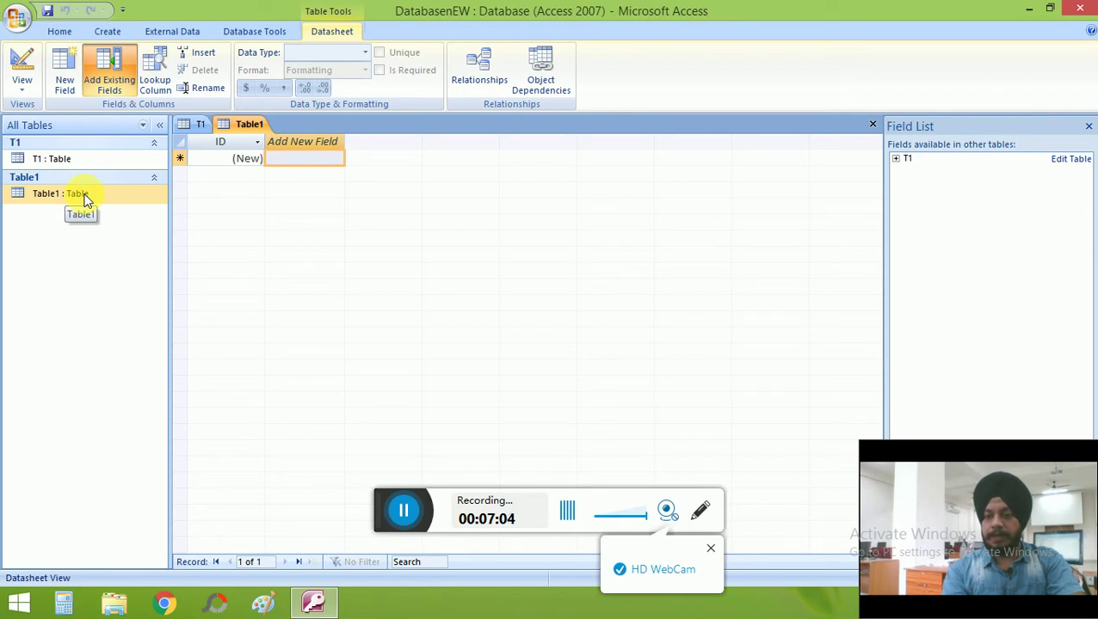
double_click(317, 145)
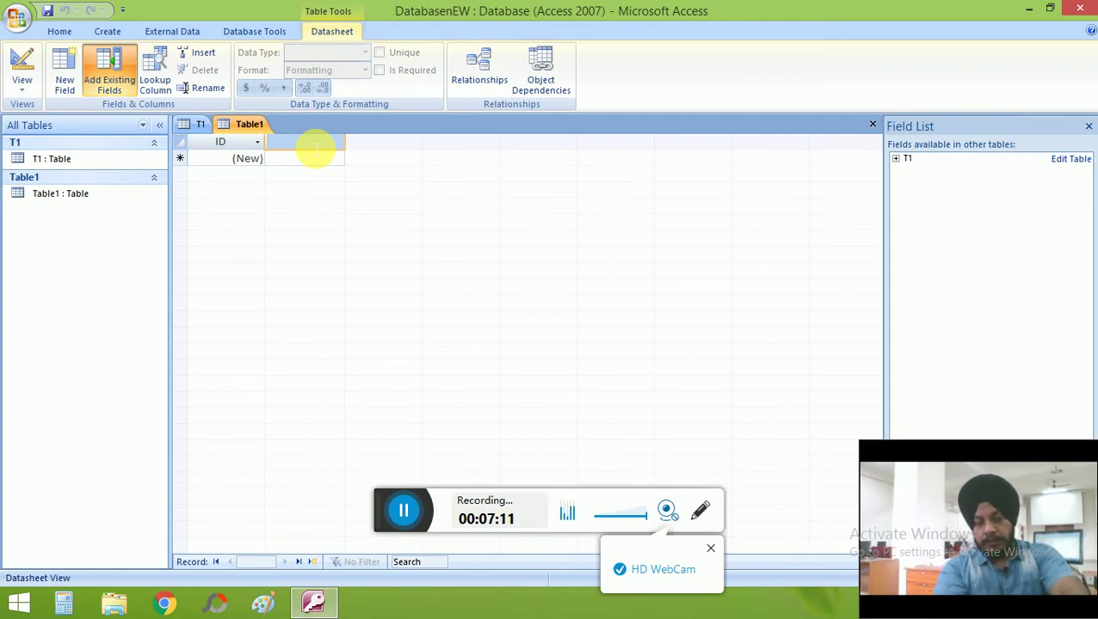
text(NAM)
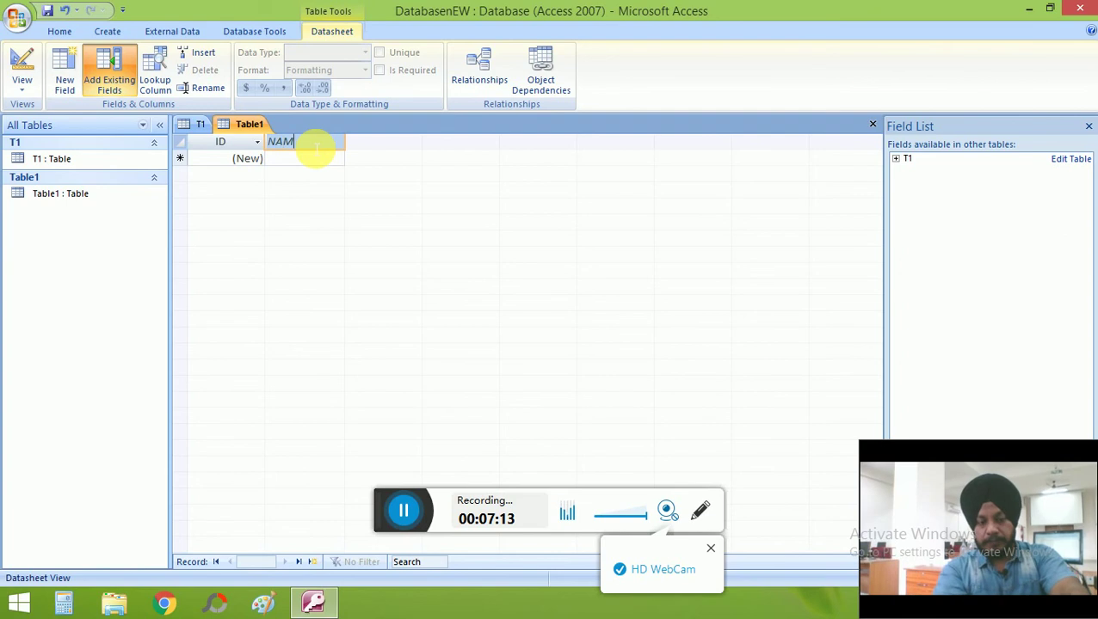
text(E)
key(Return)
key(Return)
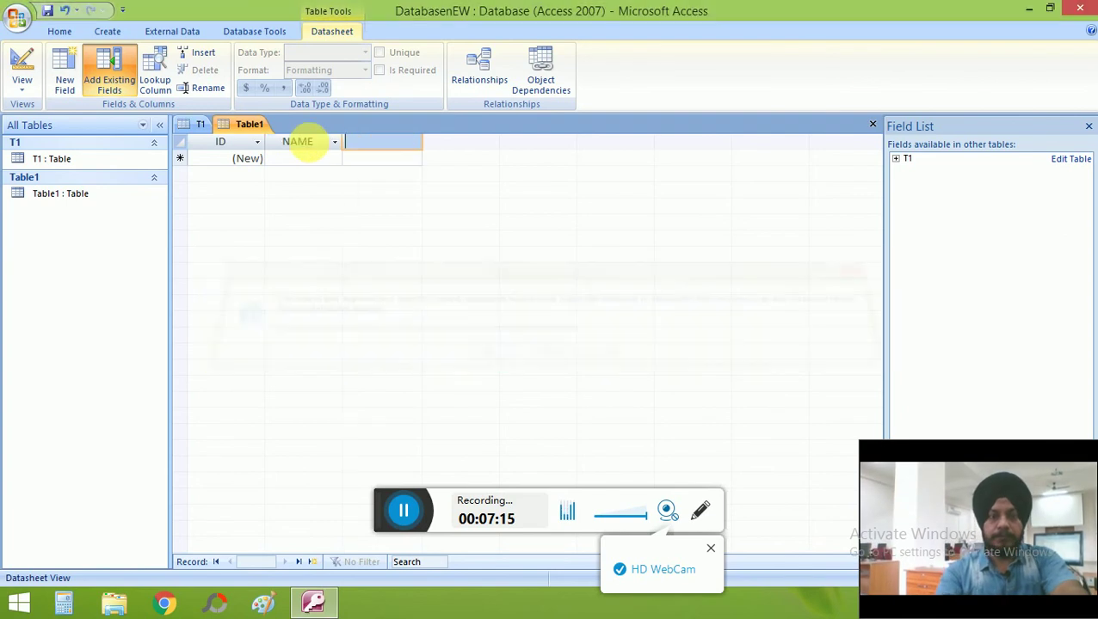
Add a field named ROLL NO after the NAME column, leaving no period in the field name.
text(ROLL NO)
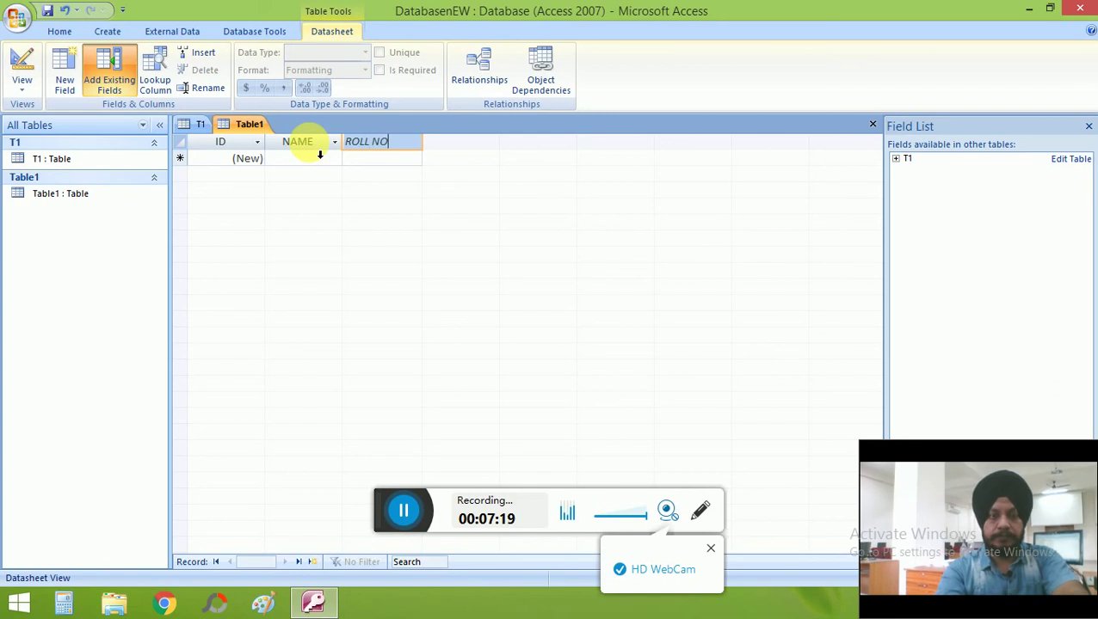
text(.)
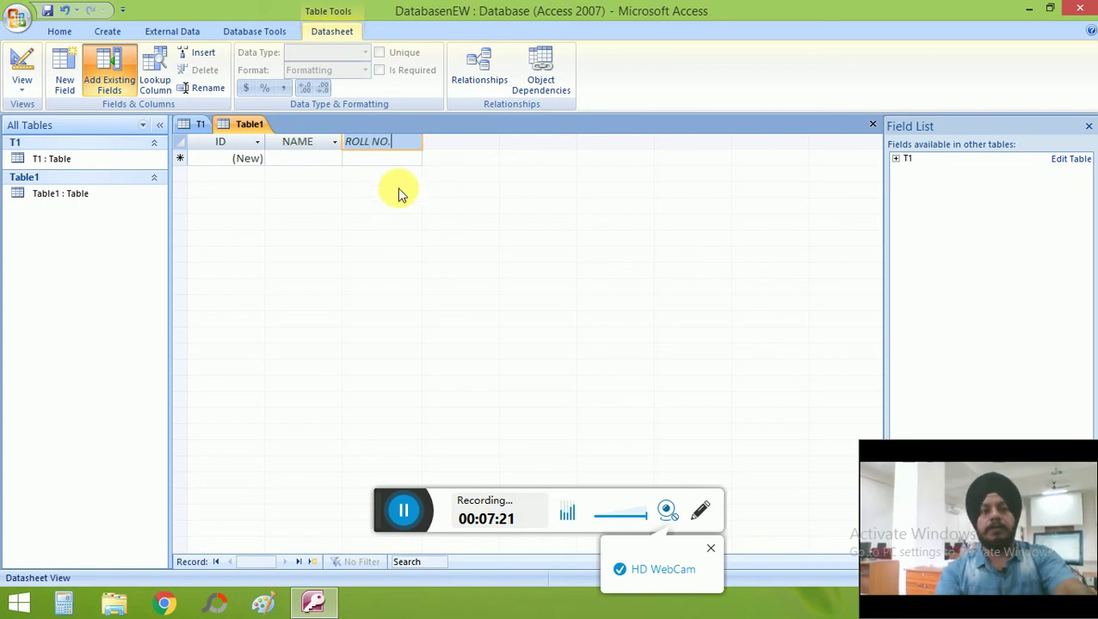
click(385, 222)
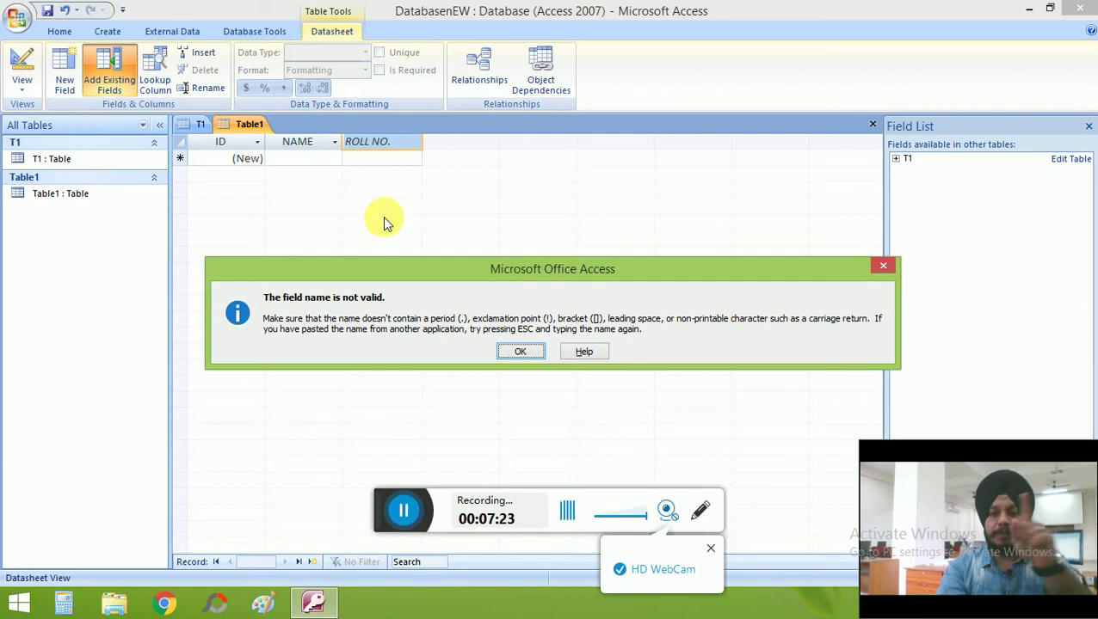
click(516, 351)
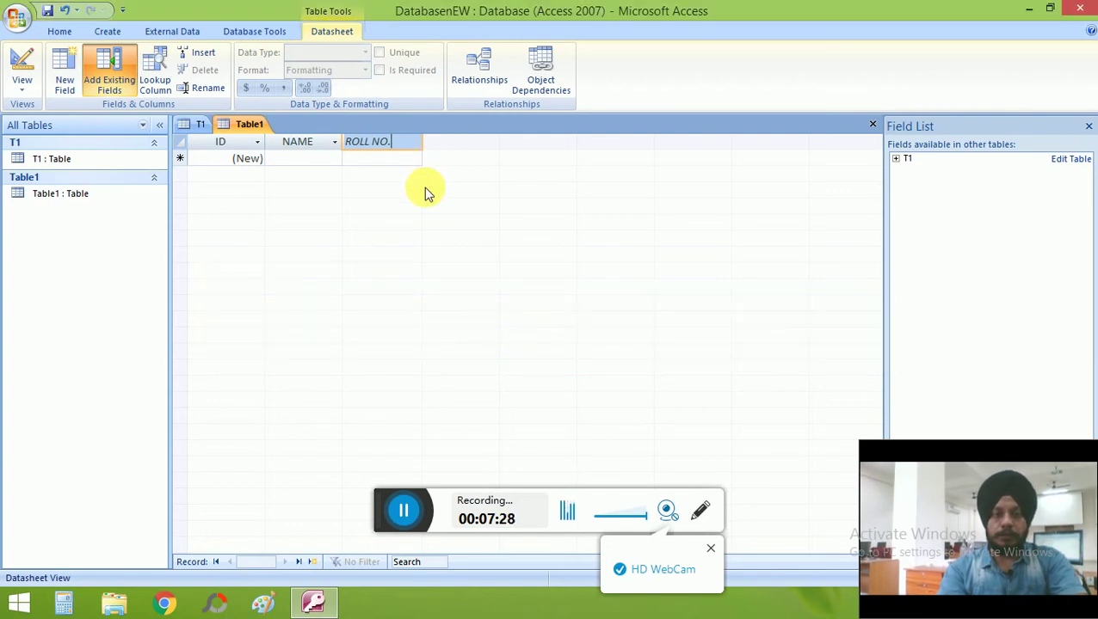
key(BackSpace)
key(Return)
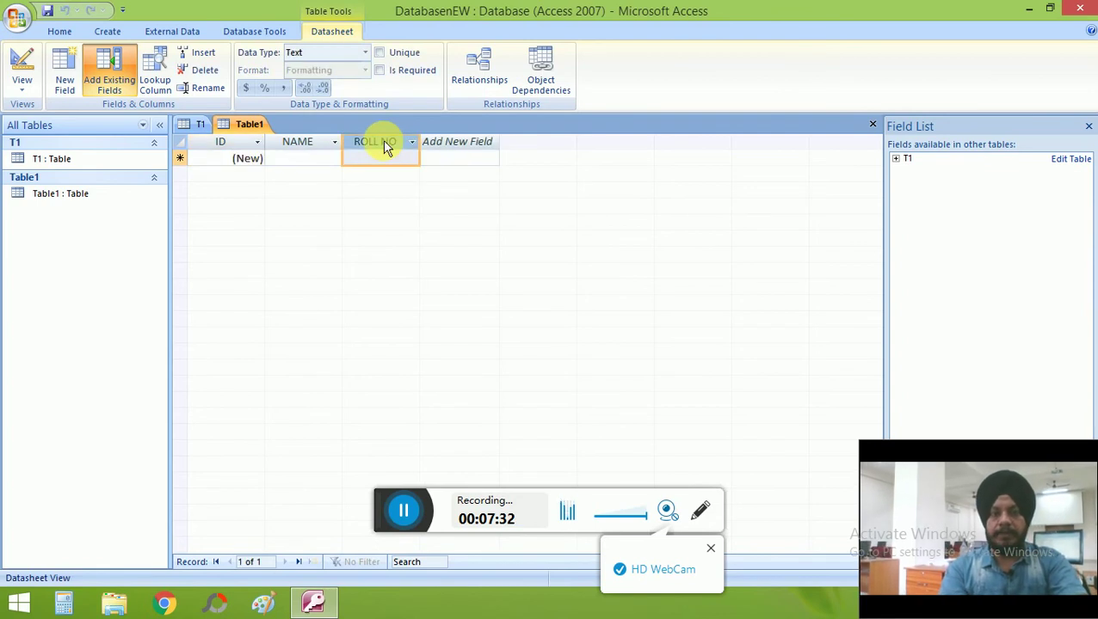
Set the data type of the ROLL NO field to Number.
click(301, 145)
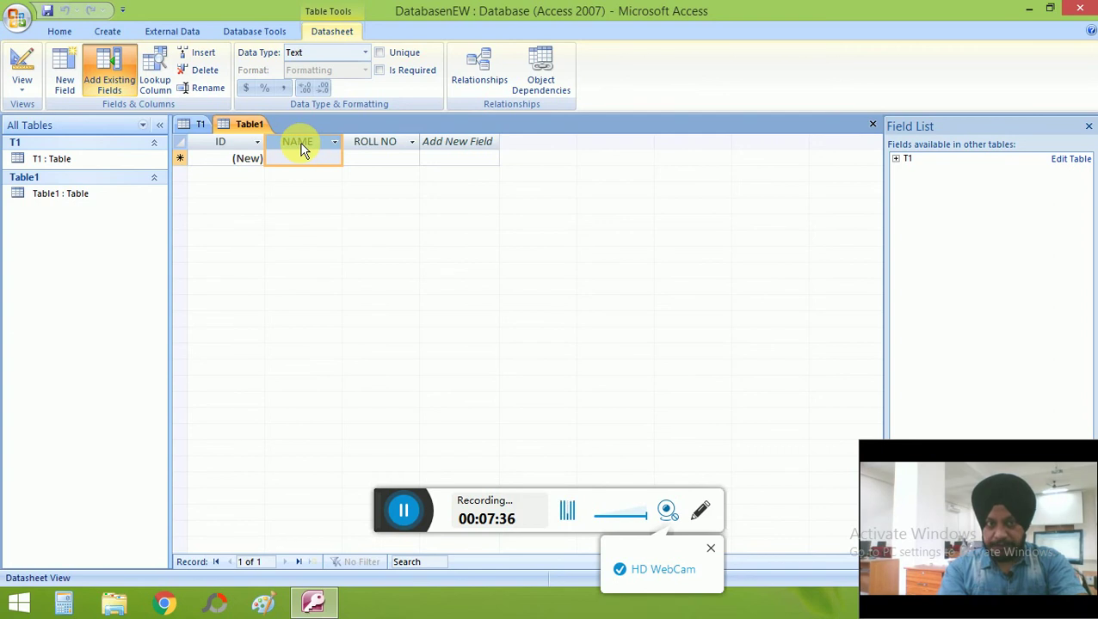
click(316, 158)
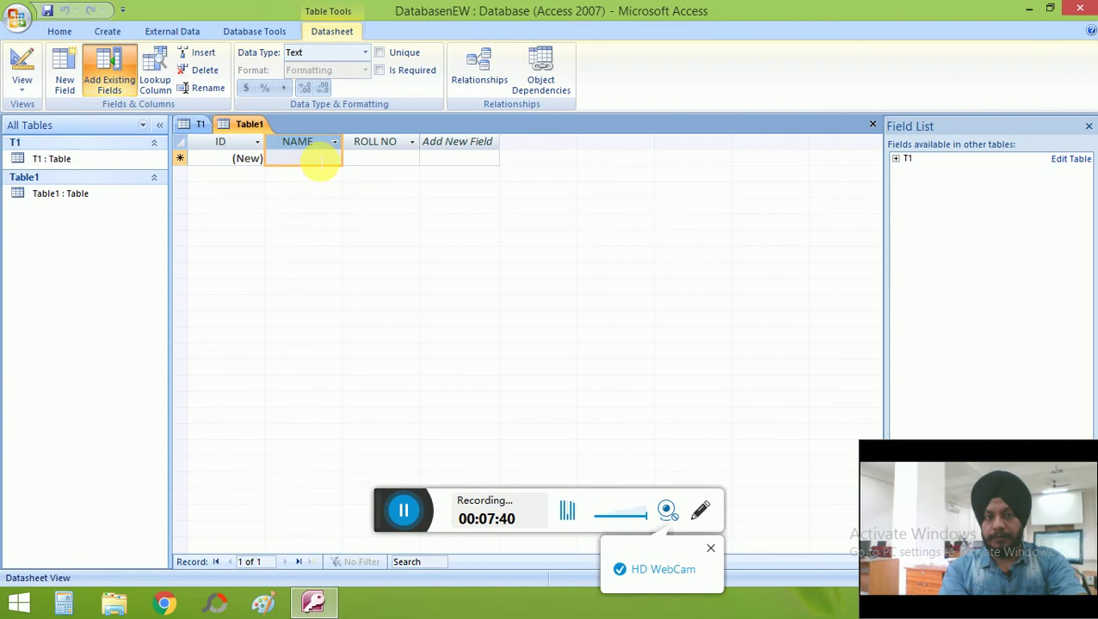
click(370, 141)
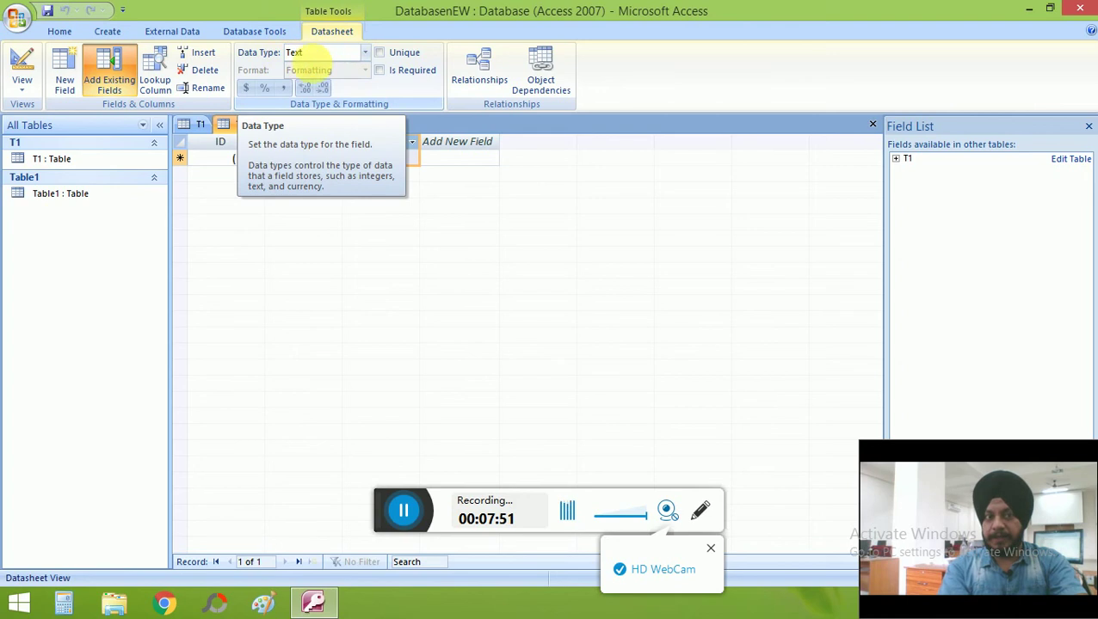
click(364, 53)
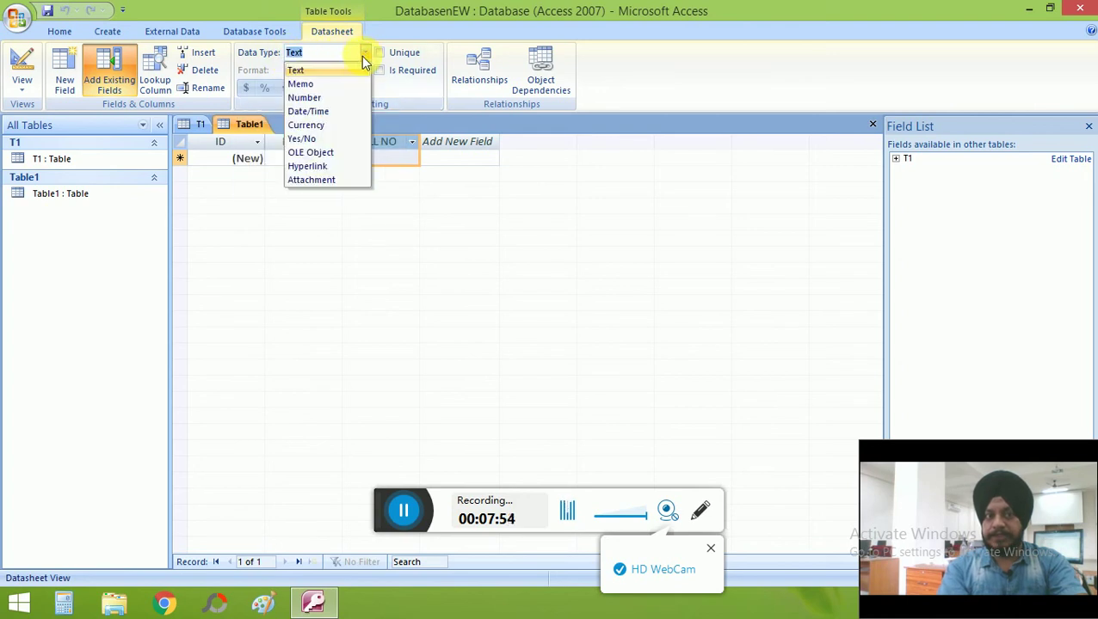
click(304, 97)
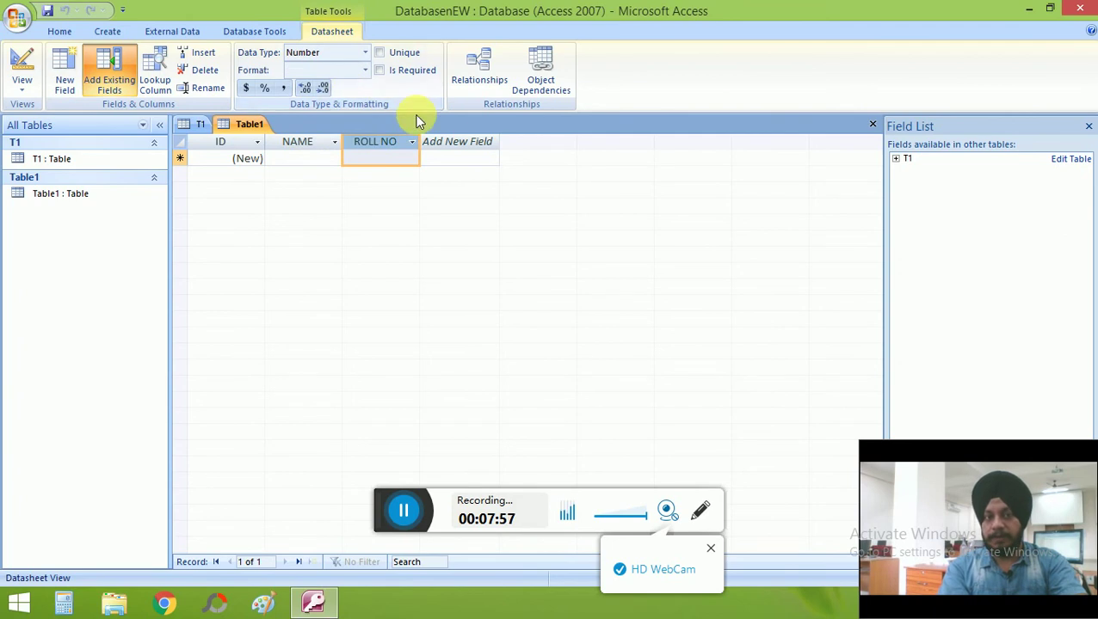
Fill in the first record of the new table with NAME A and ROLL NO 5.
click(317, 162)
text(A)
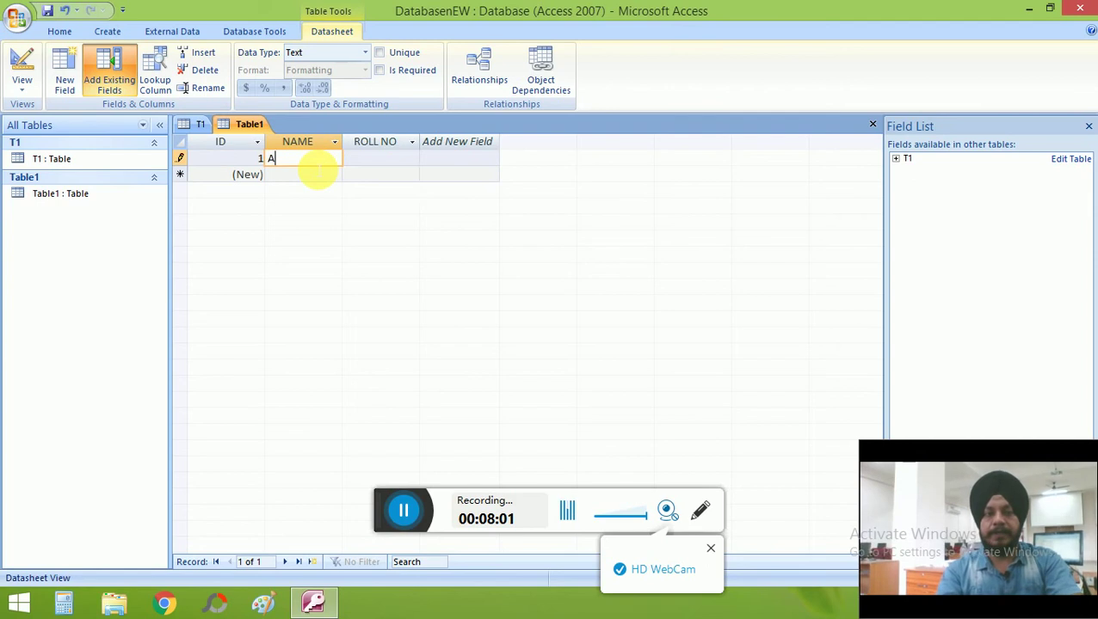
key(Tab)
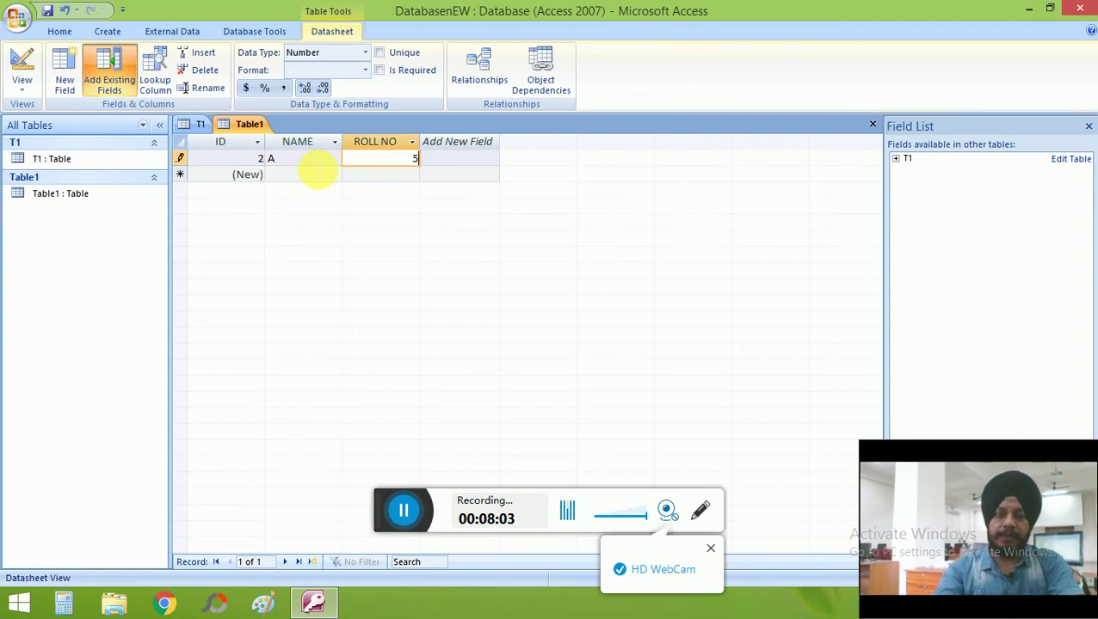
key(Down)
Fill in the second record of the new table with NAME B and ROLL NO 7.
click(318, 172)
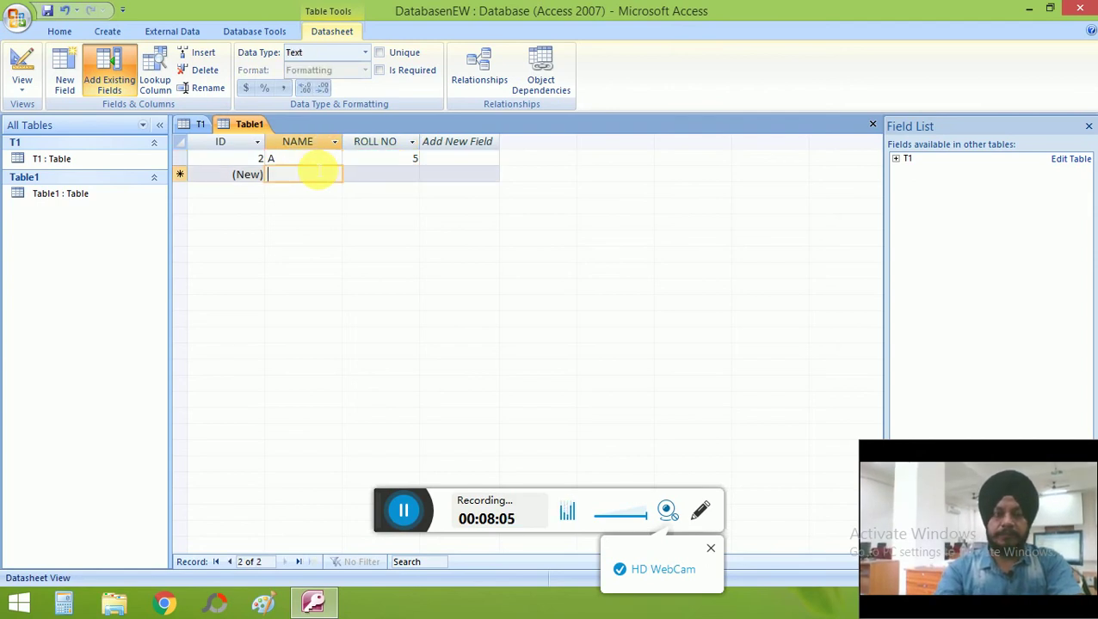
text(B)
key(Tab)
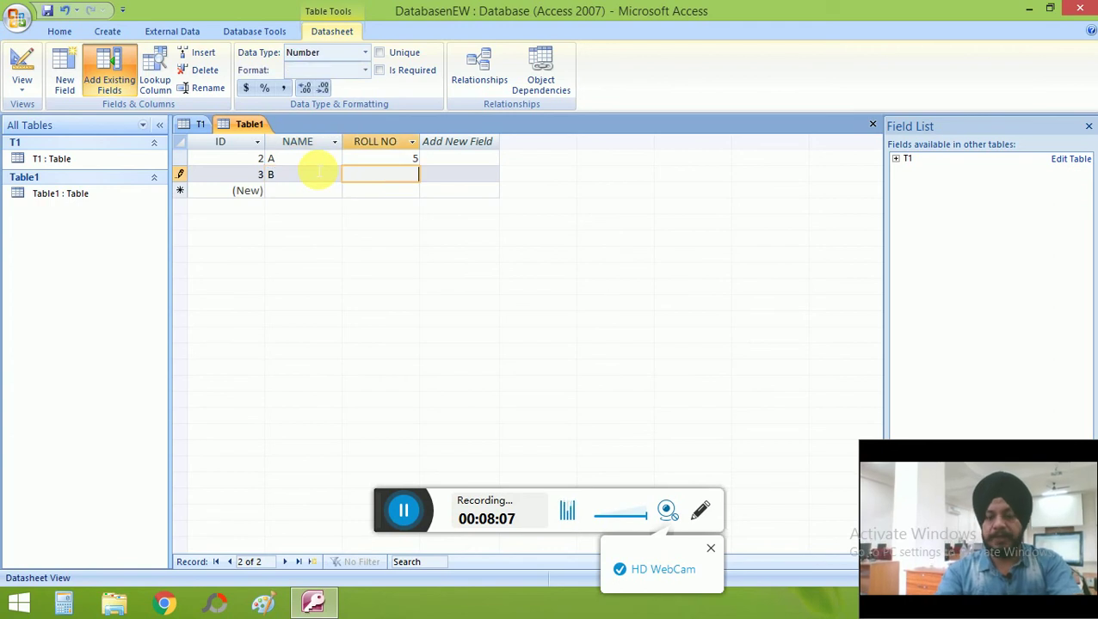
text(7)
key(Down)
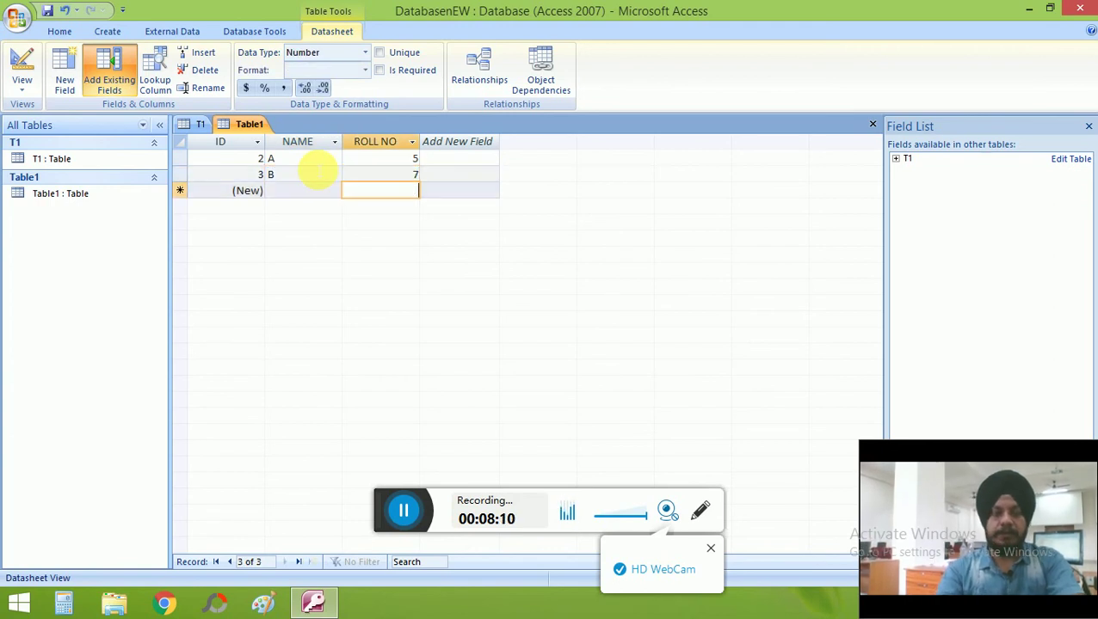
Enter C as the NAME of the third record and try the text value X in its ROLL NO field.
key(Left)
text(C)
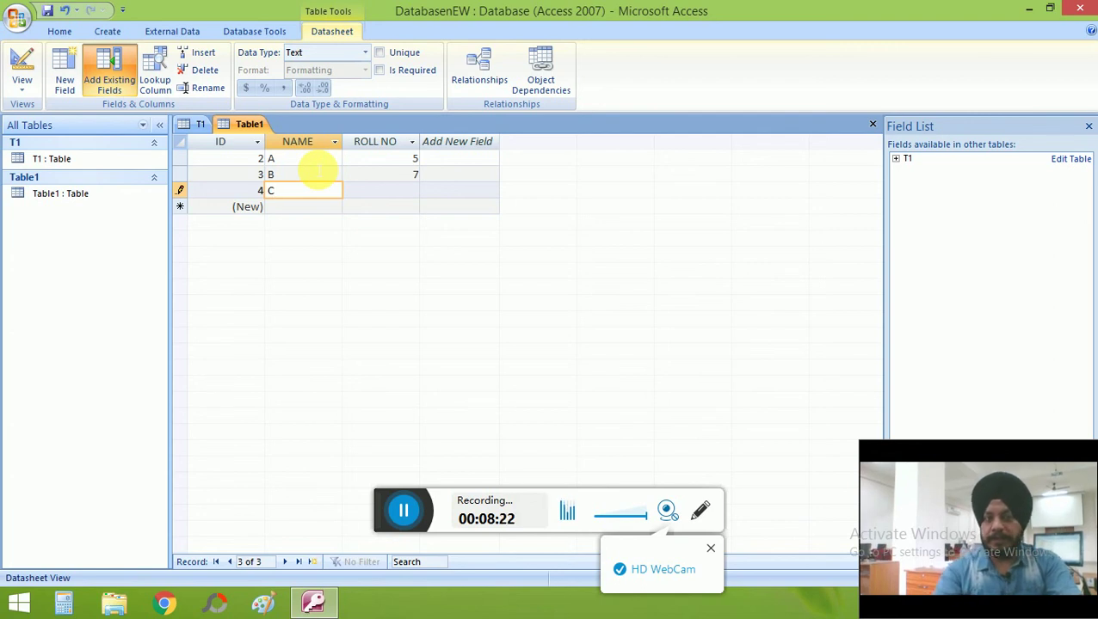
click(376, 191)
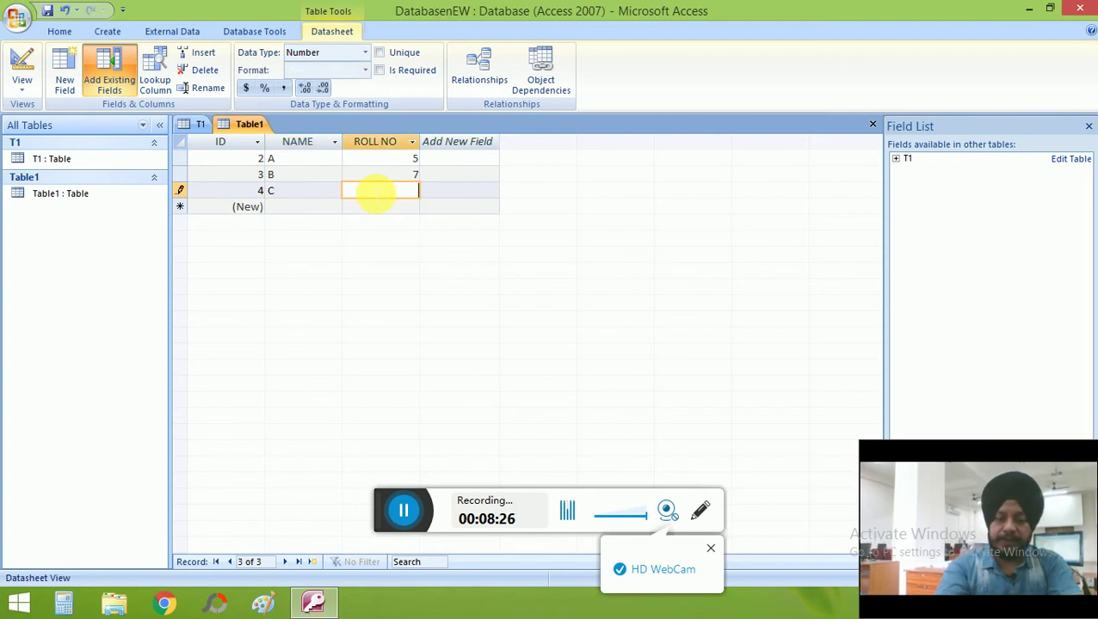
text(x)
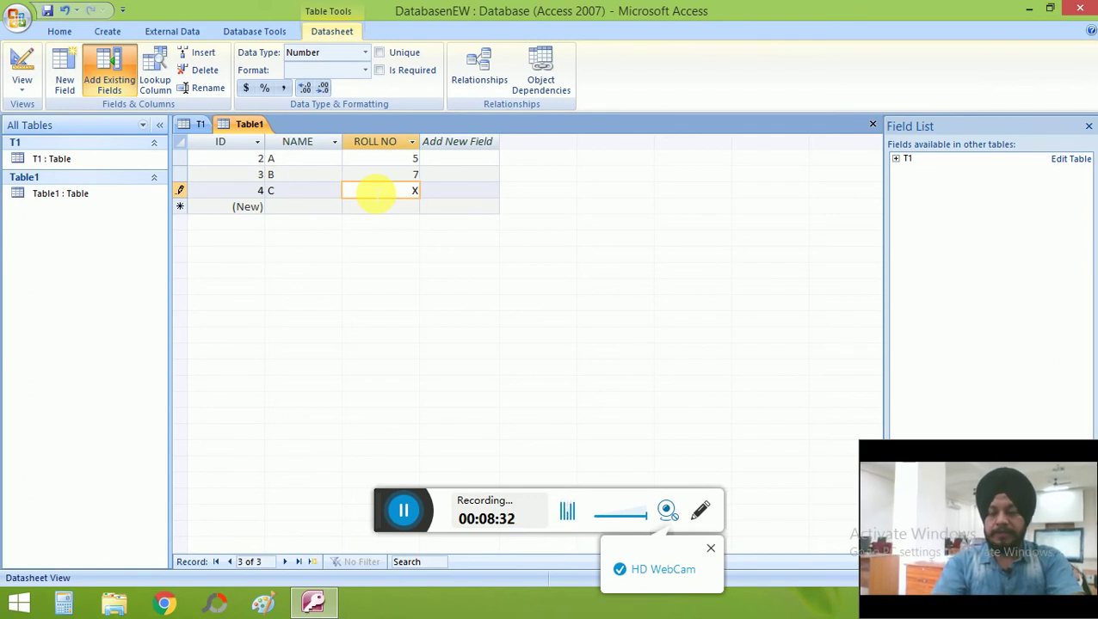
key(Return)
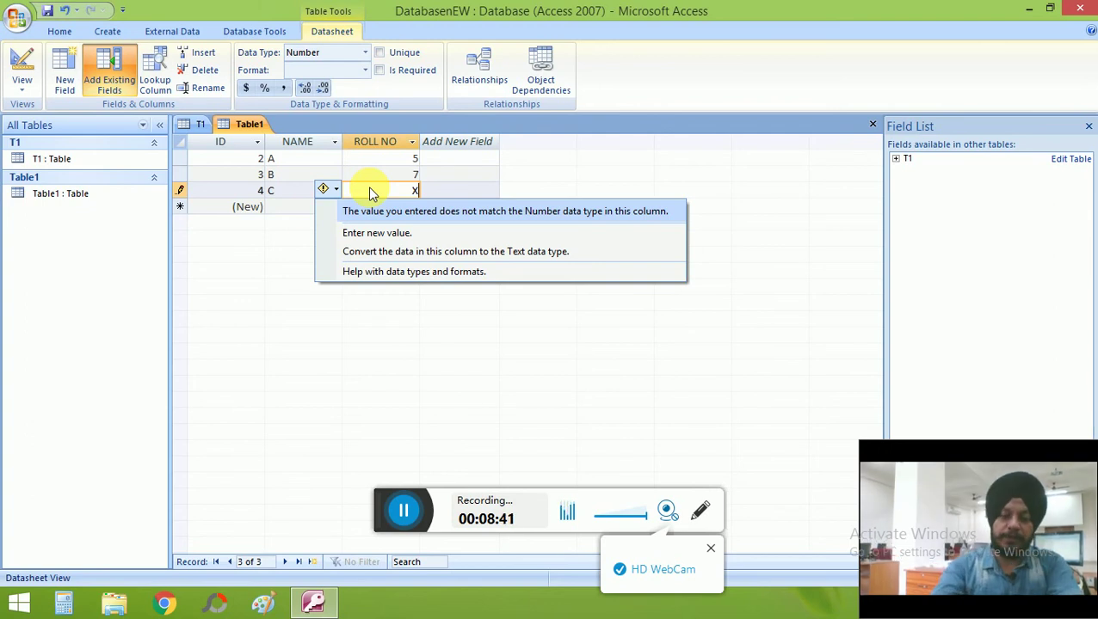
key(Up)
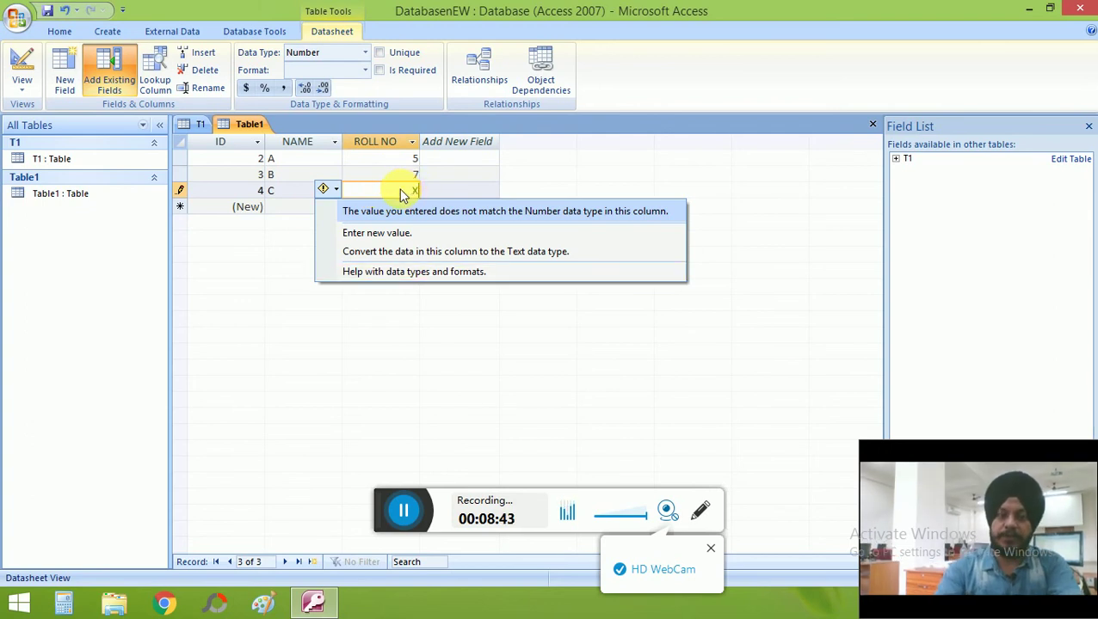
Replace the non-numeric ROLL NO of record C with 8 and commit the record.
click(414, 190)
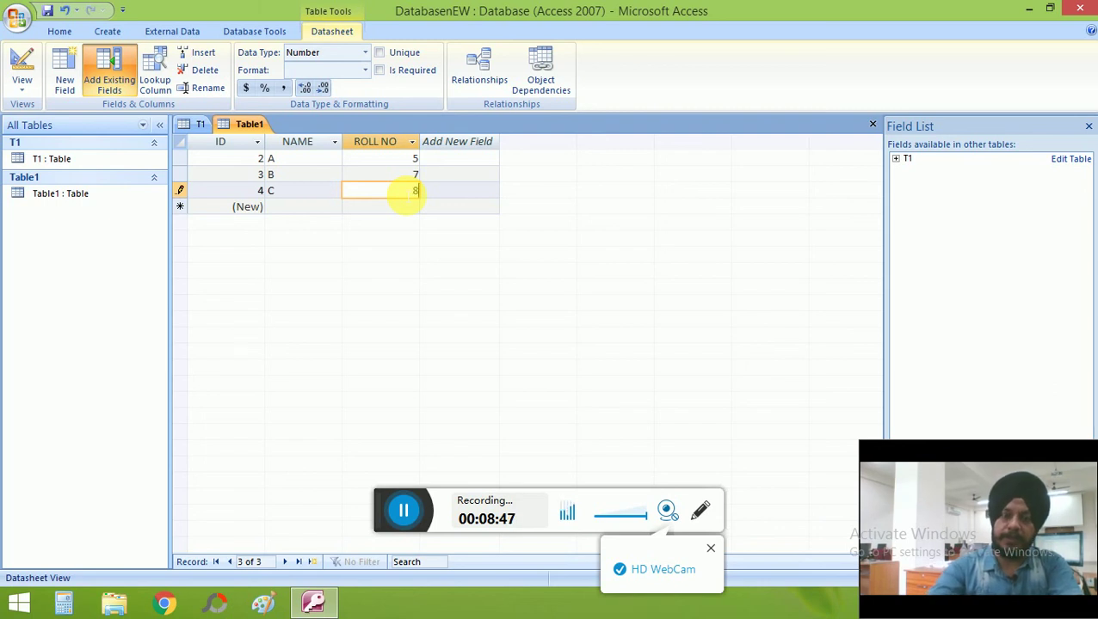
text(8)
key(Return)
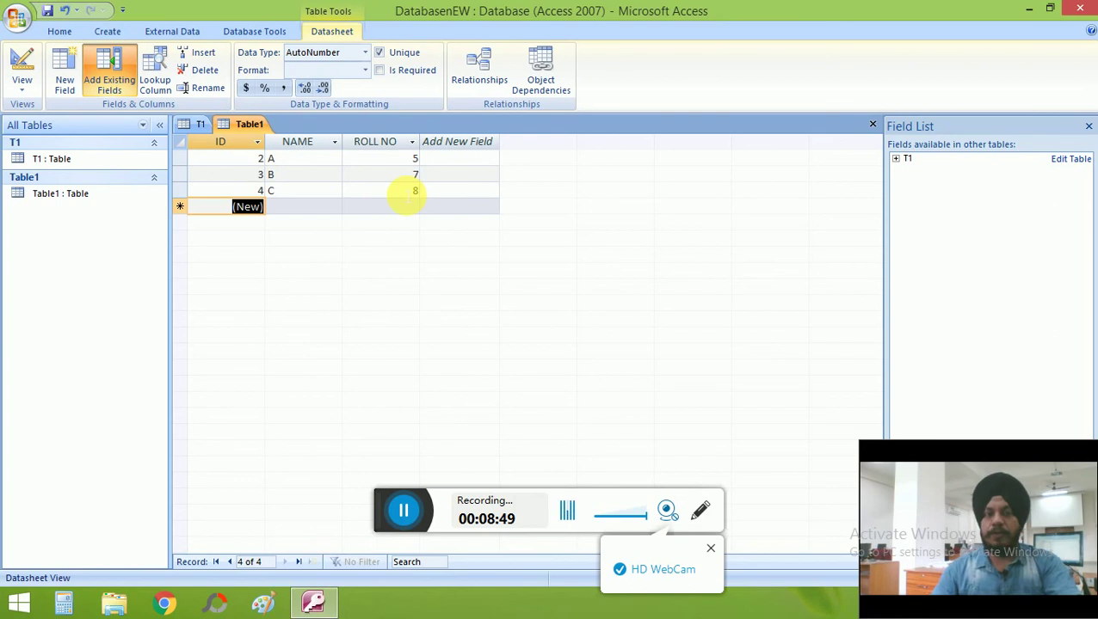
Check the data types of the ROLL NO and NAME fields and review the list of available data types.
click(386, 150)
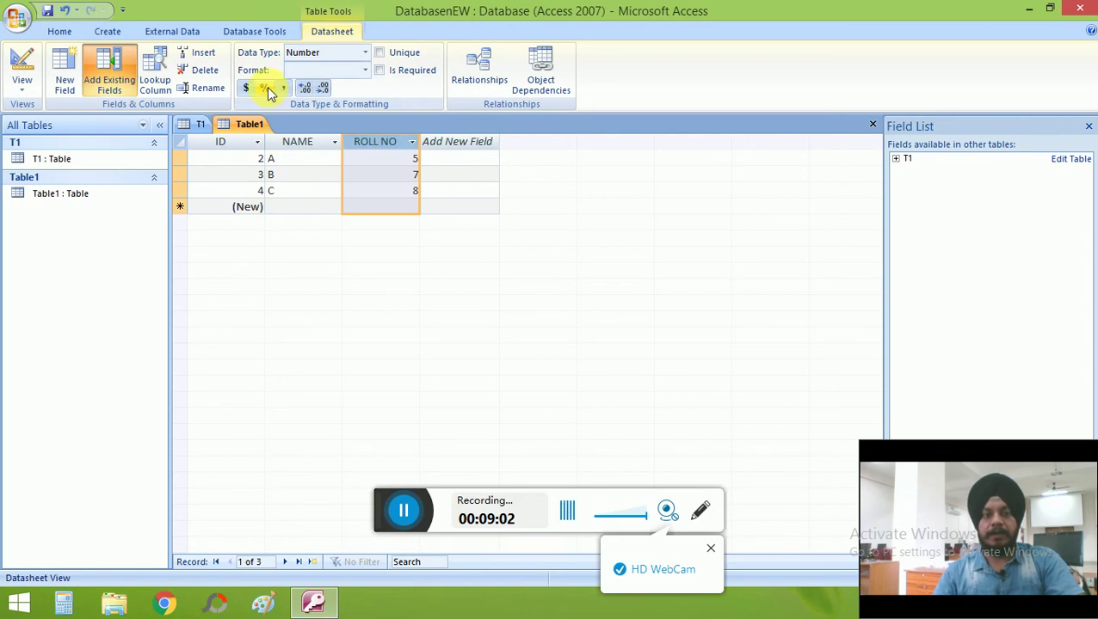
click(310, 146)
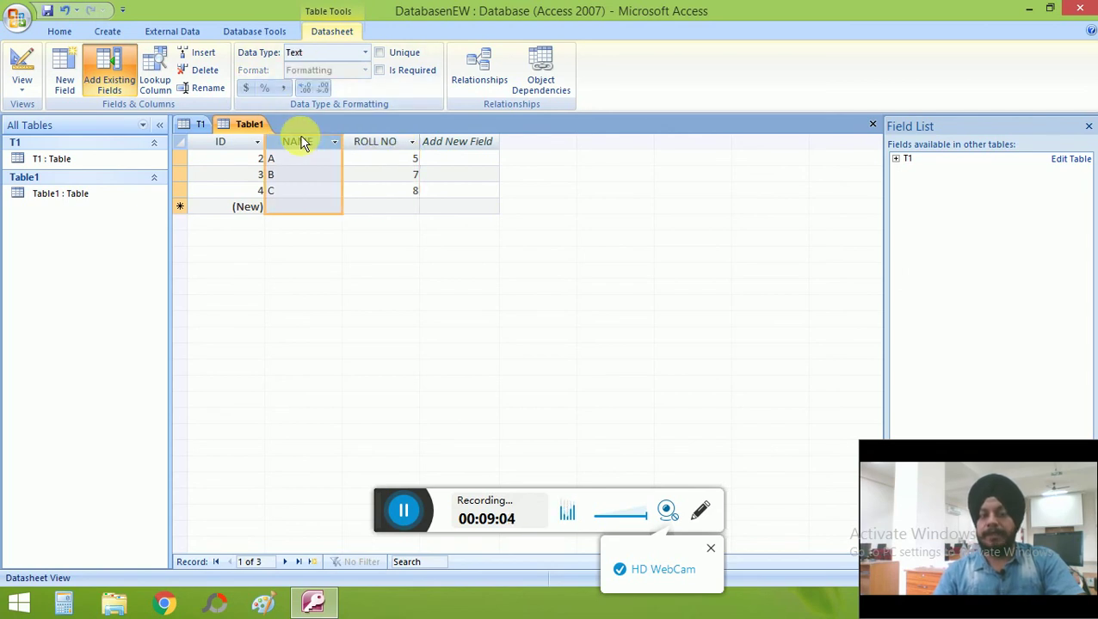
click(365, 49)
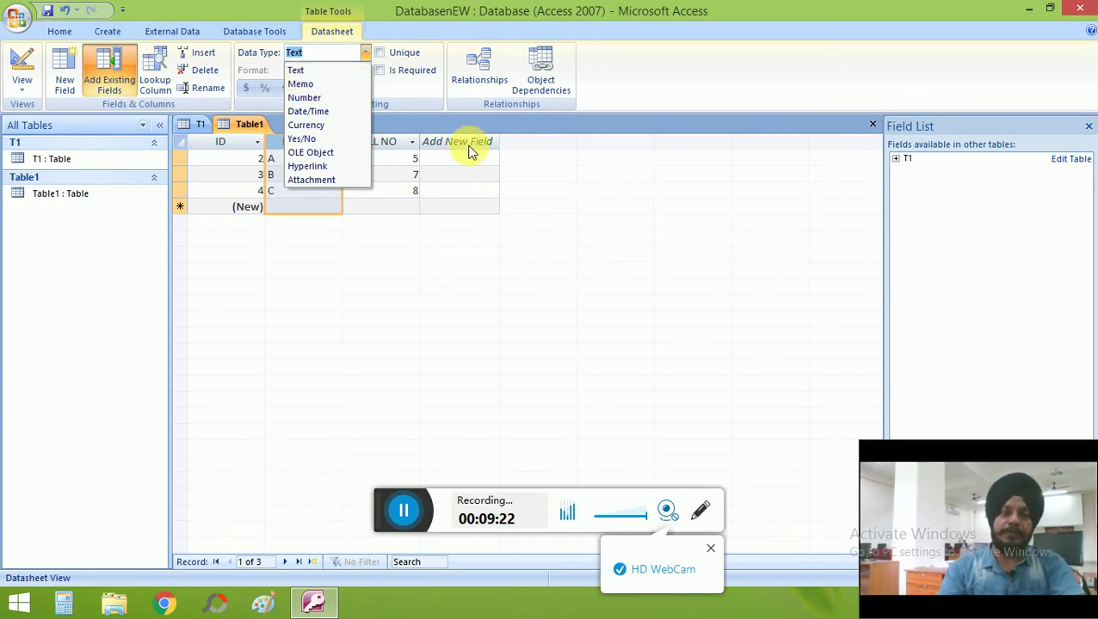
click(443, 199)
click(374, 214)
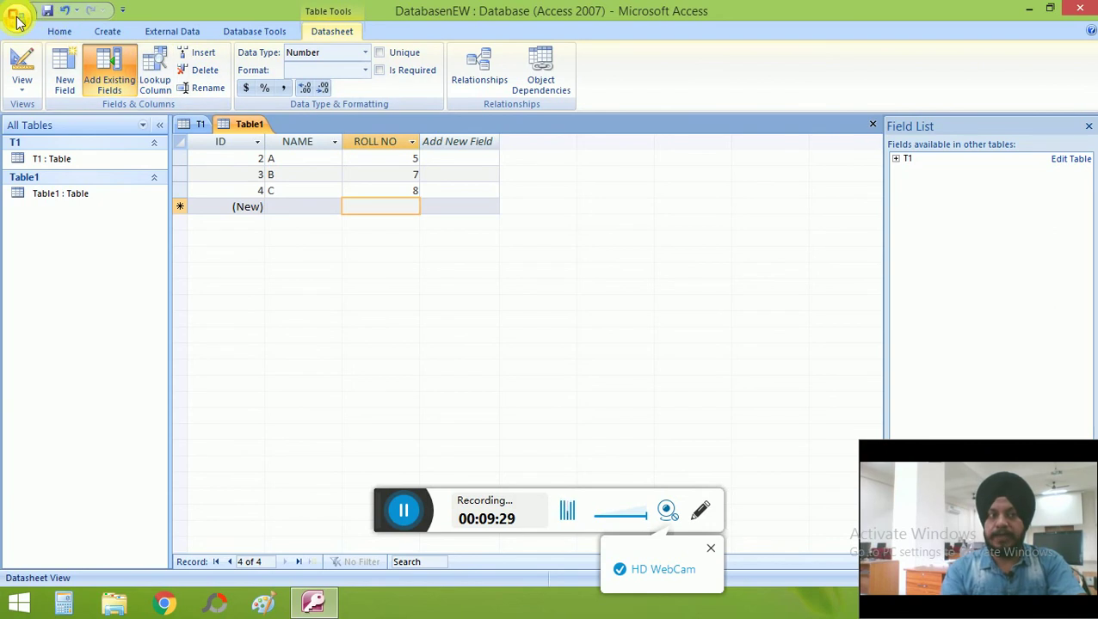
Save the new table under the name T2.
click(47, 12)
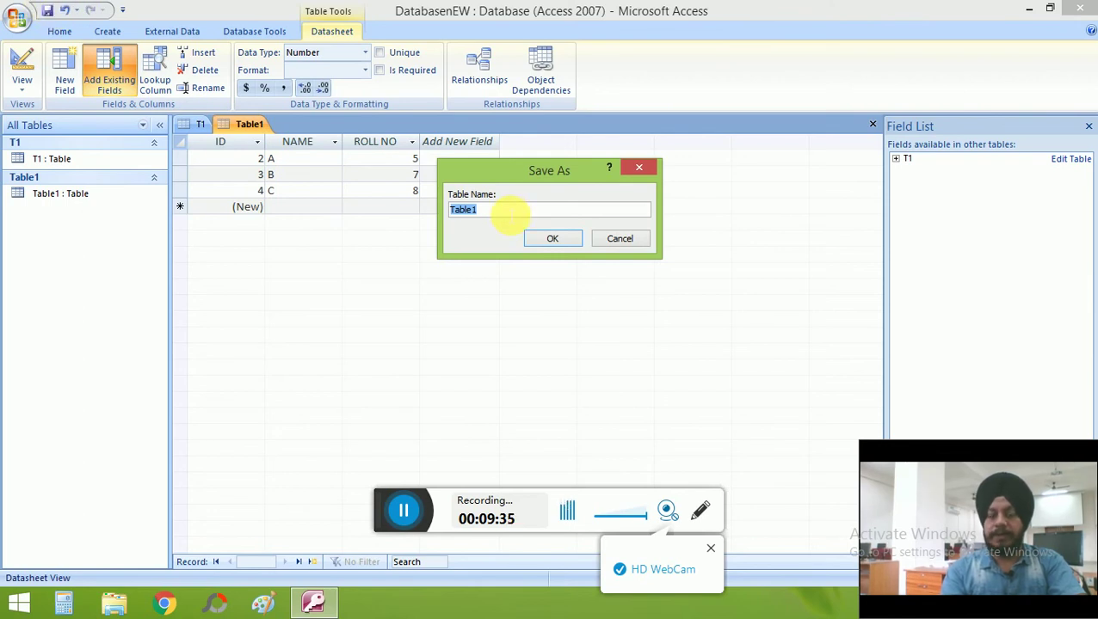
text(T)
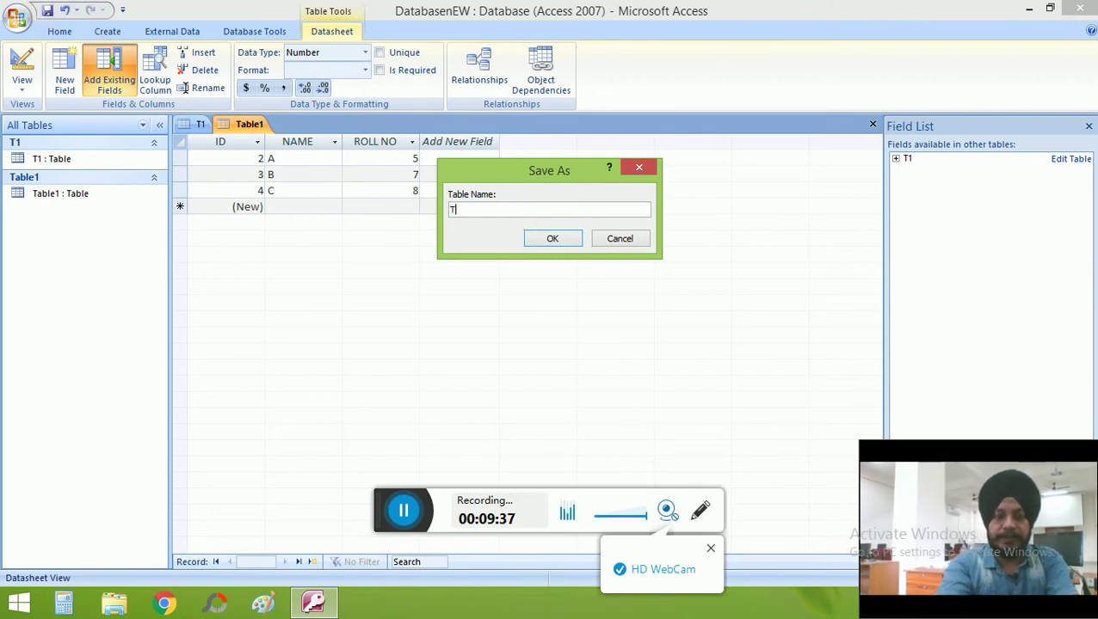
text(2)
click(553, 239)
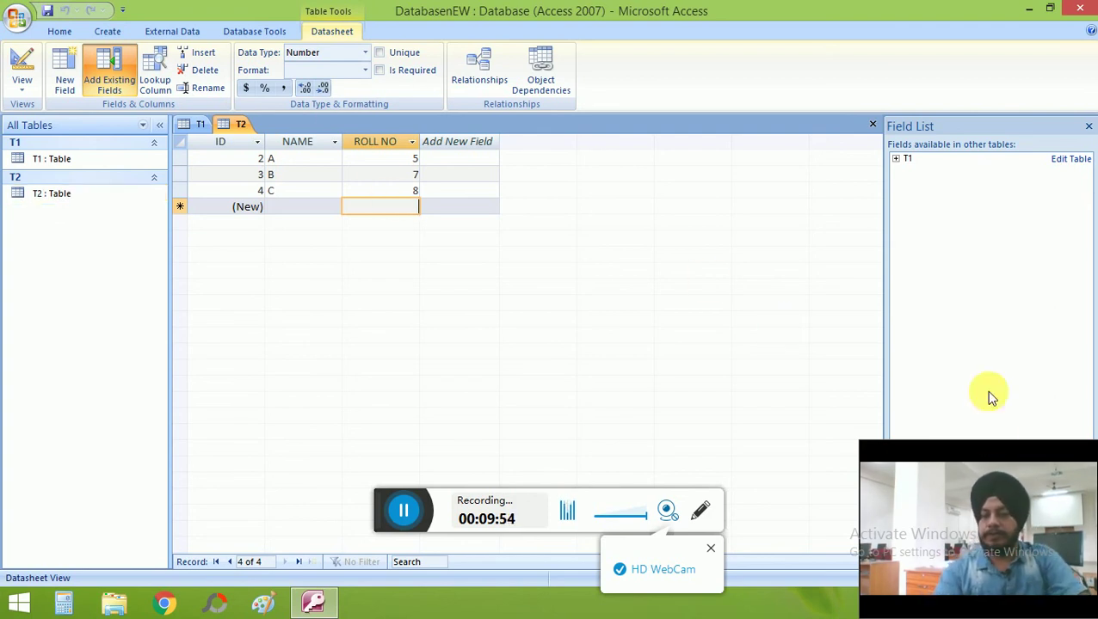
Look at the records of table T1, and return to the datasheet of table T2.
drag(988, 448, 985, 212)
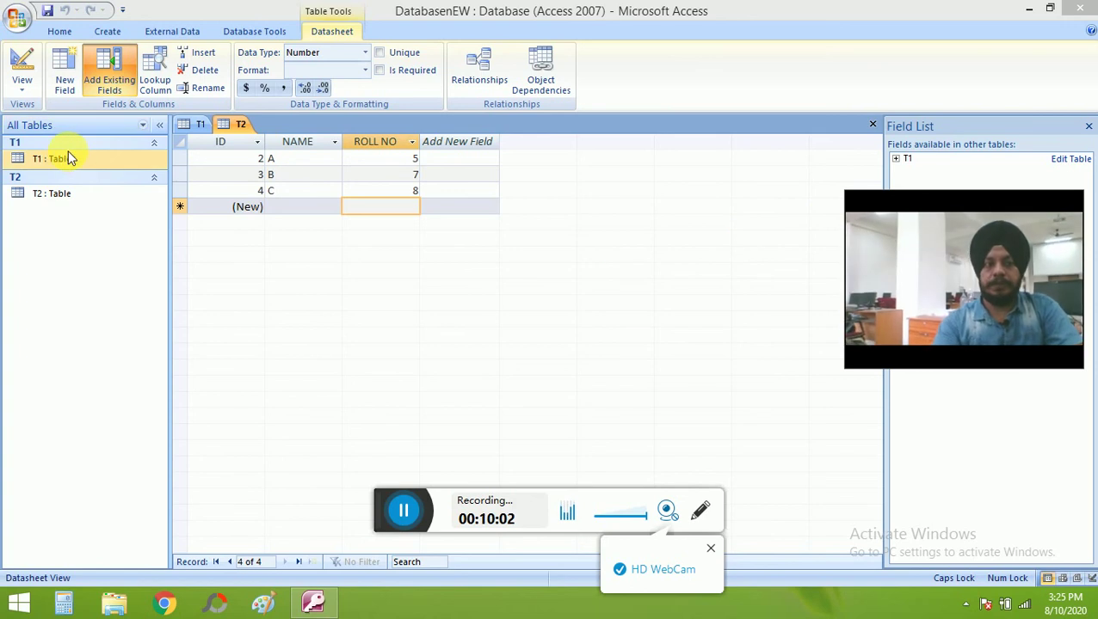
click(194, 125)
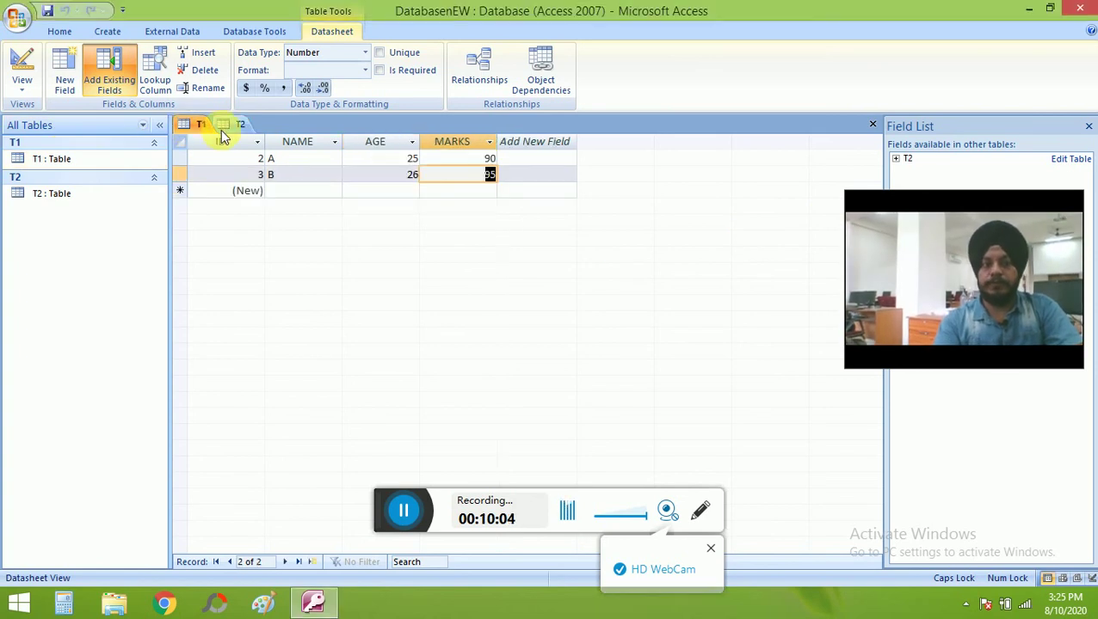
click(62, 205)
double_click(62, 205)
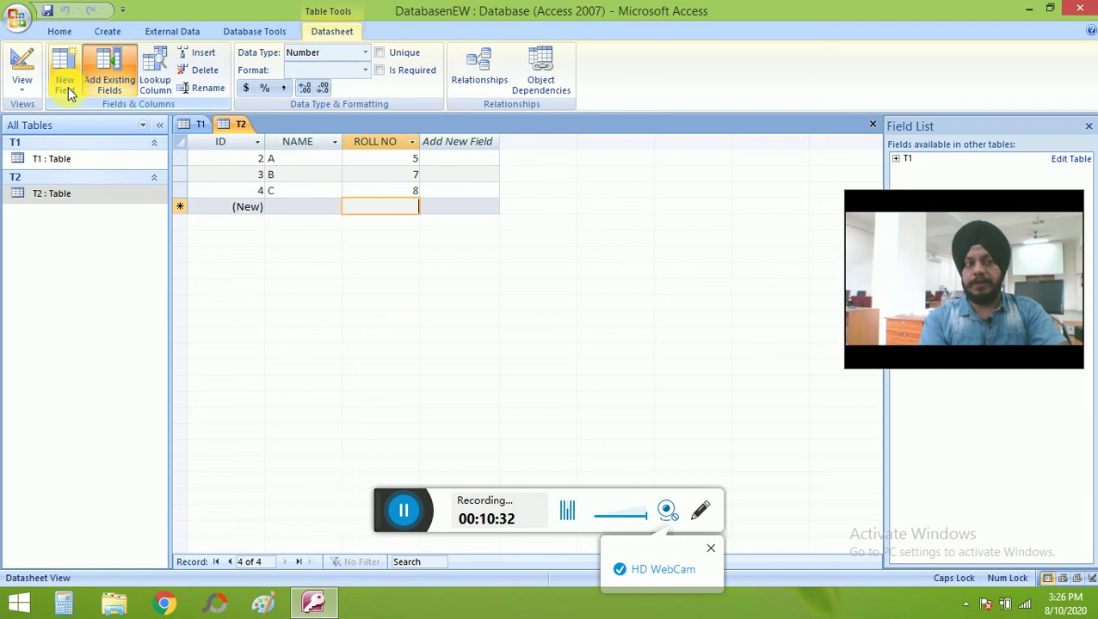
Show table T2 in Design View and examine its field names, data types and the ROLL NO field's properties.
click(26, 93)
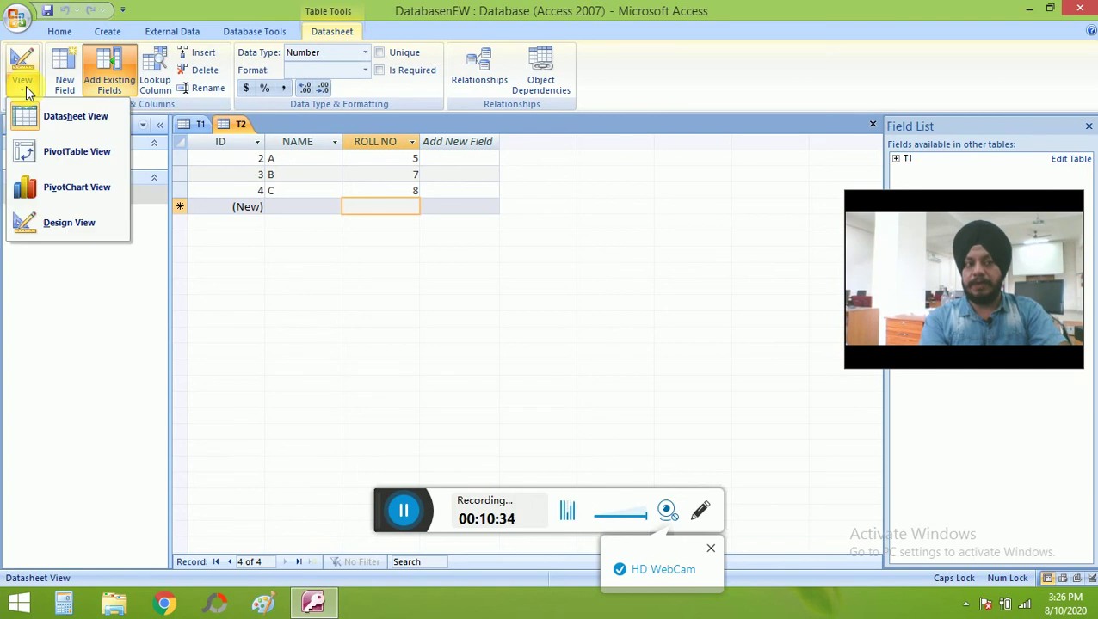
click(69, 223)
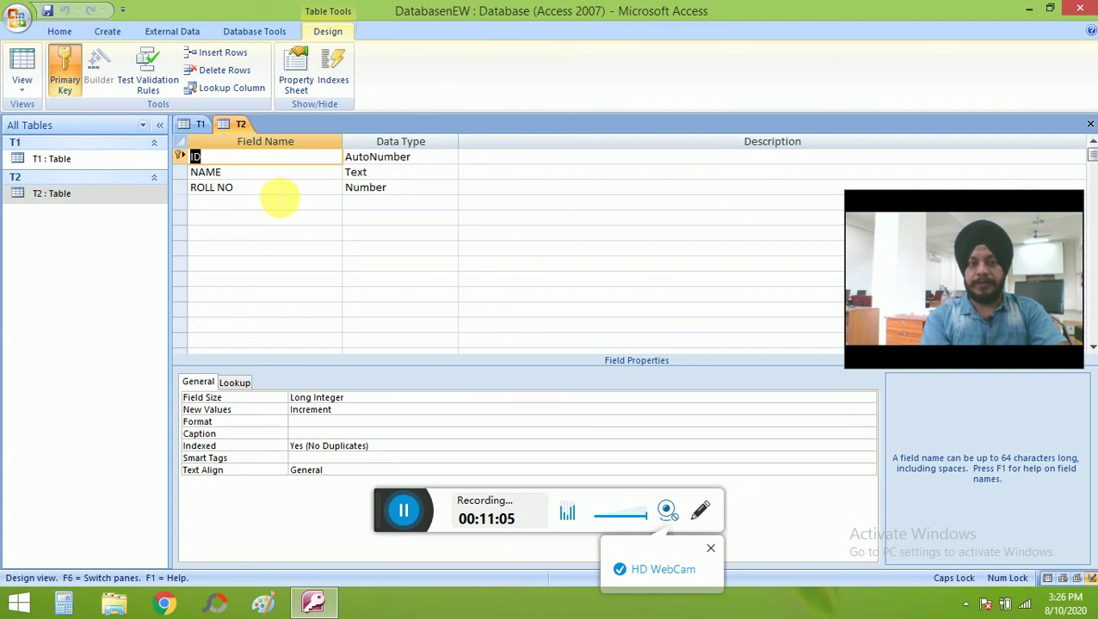
click(280, 195)
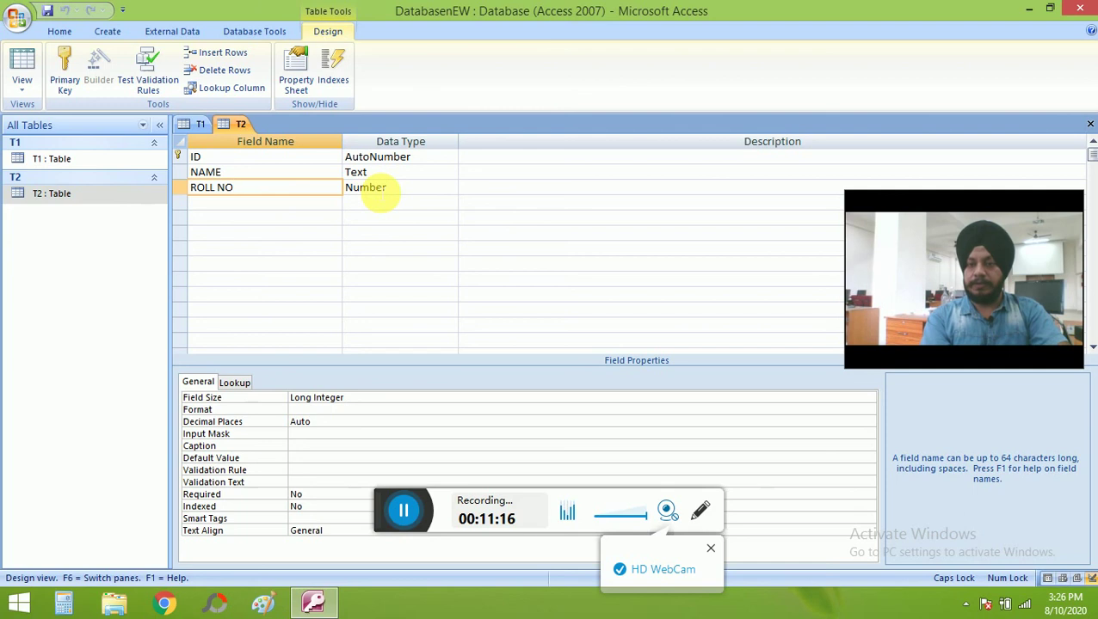
click(60, 163)
click(43, 192)
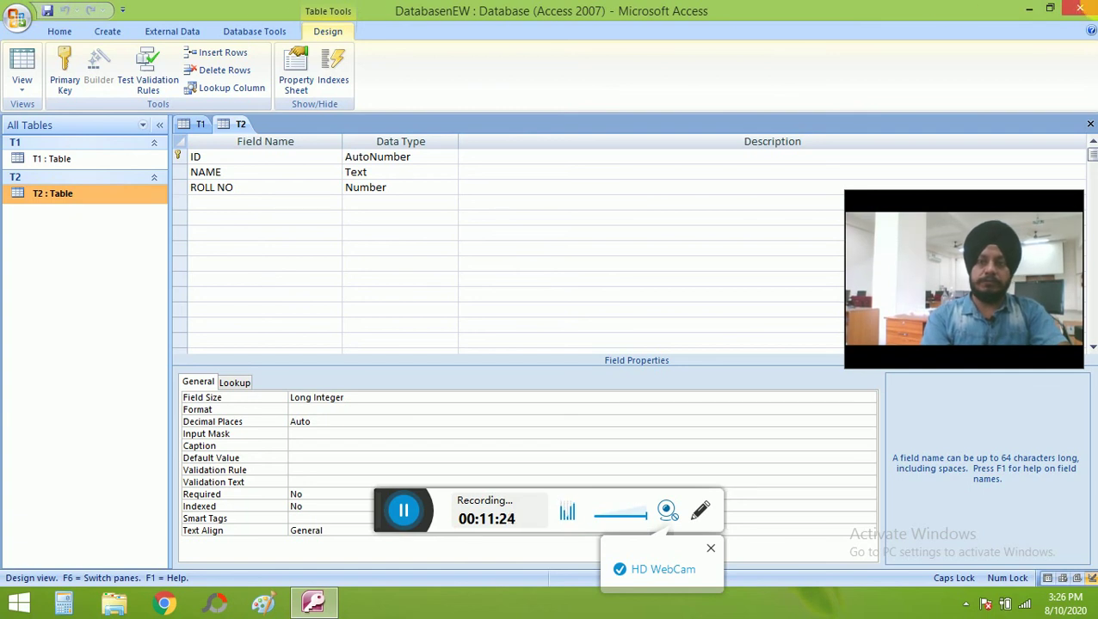
Close and reopen the DatabasenEW database, and open the saved tables T1 and T2 to check their records.
click(1079, 9)
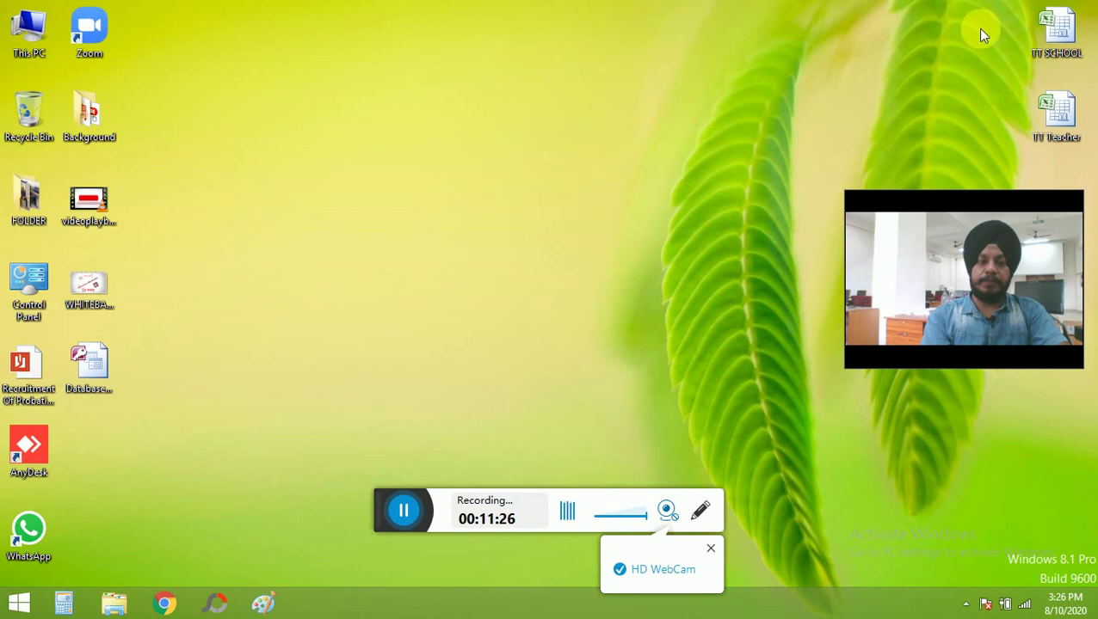
double_click(87, 377)
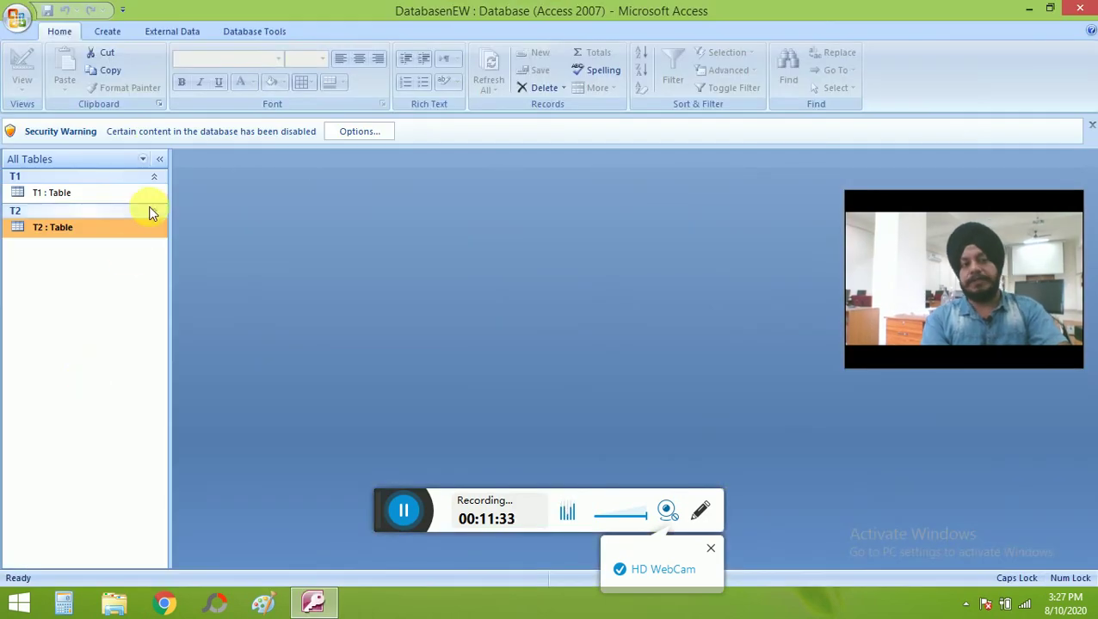
double_click(83, 197)
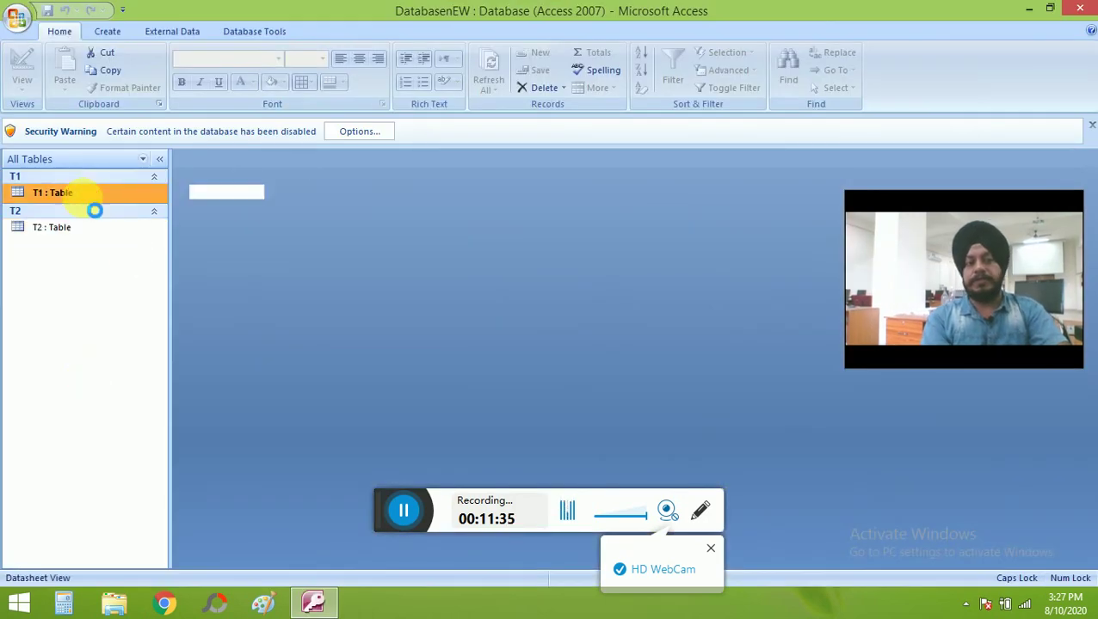
click(82, 228)
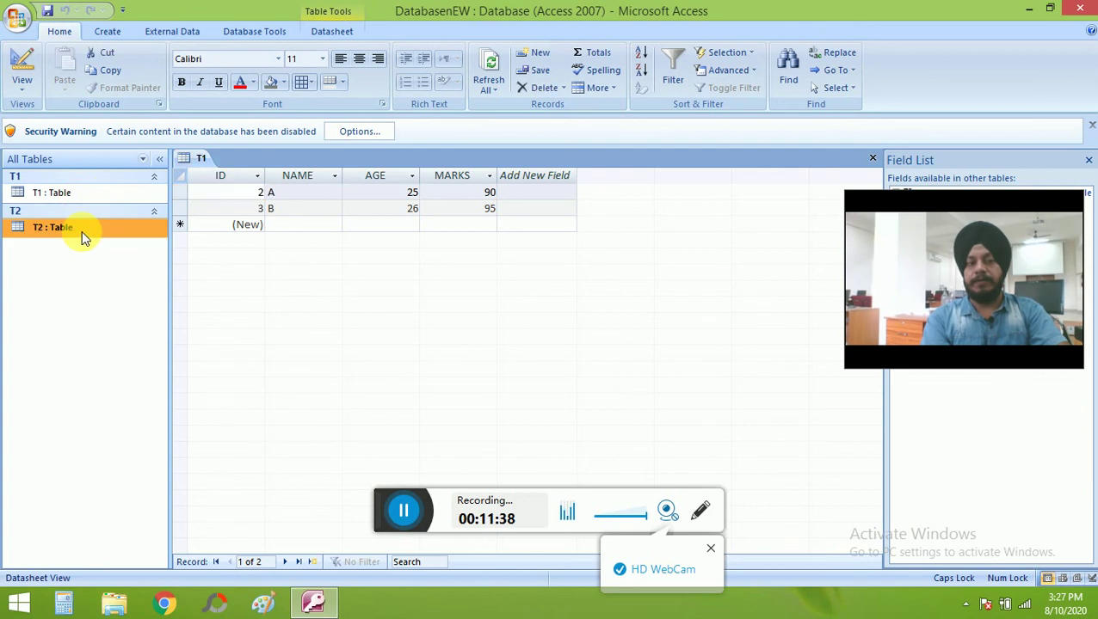
double_click(81, 229)
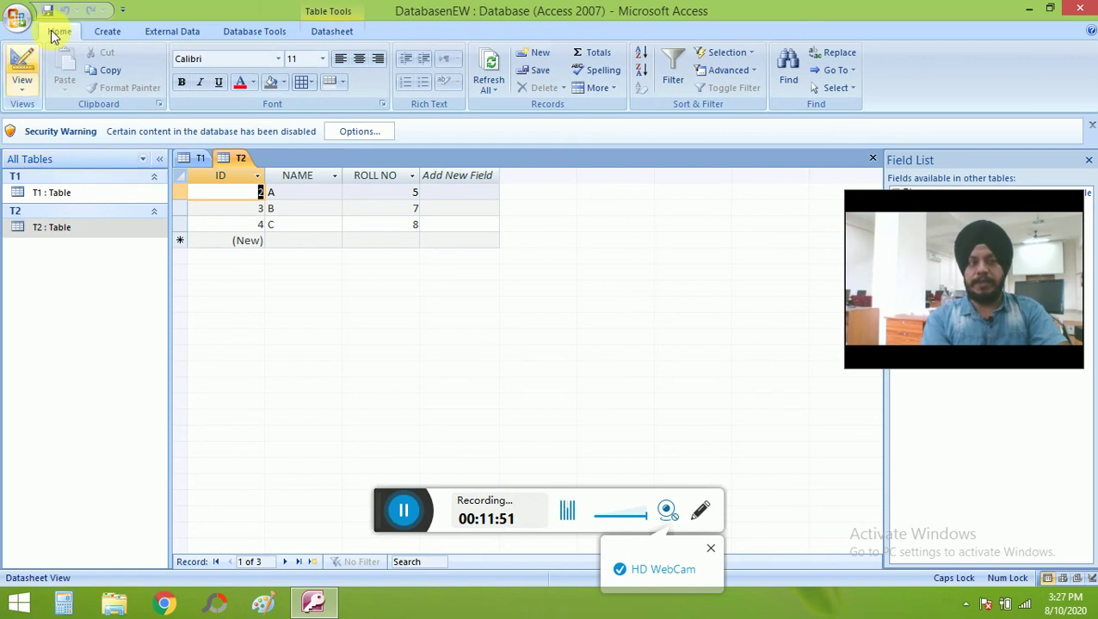
Create a new table and add three fields named XYZ, ABC and GHJ after the ID field.
click(107, 31)
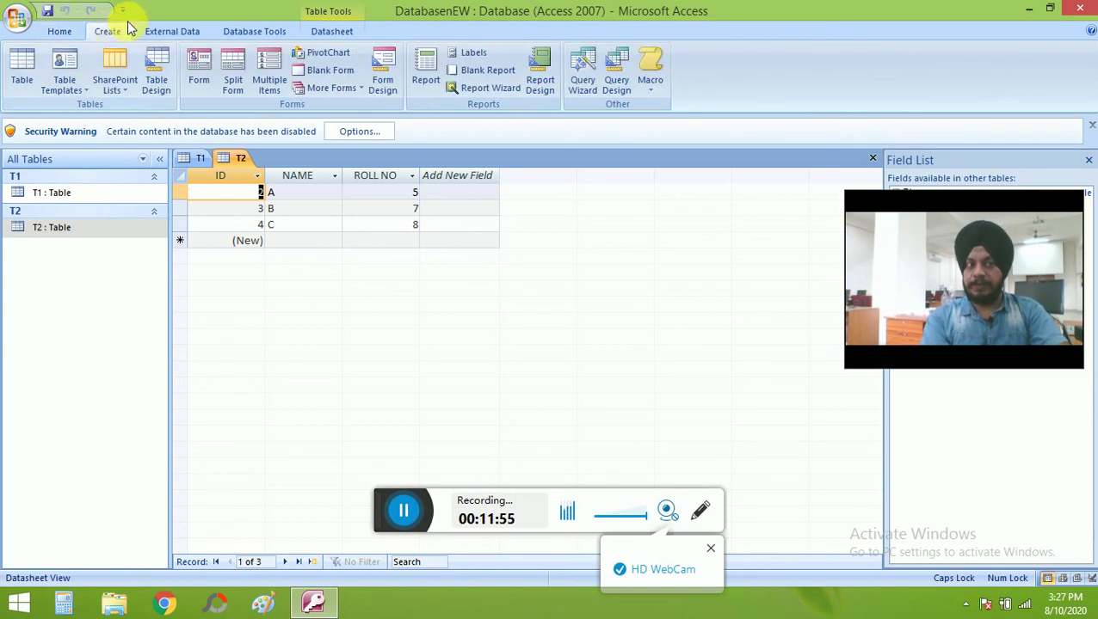
click(24, 74)
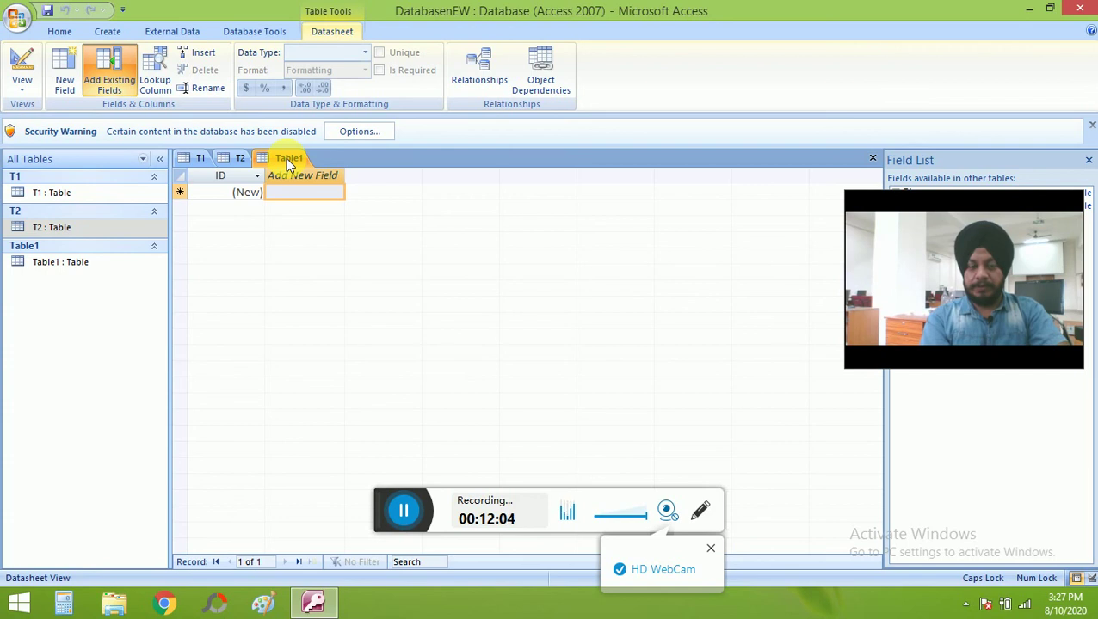
double_click(299, 177)
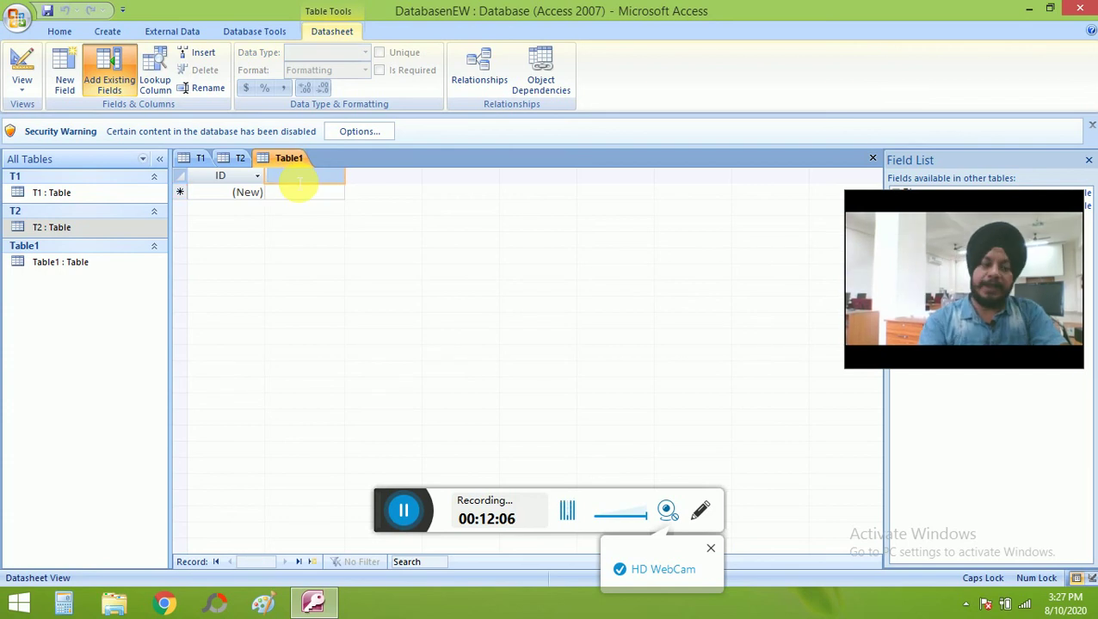
text(XYZ)
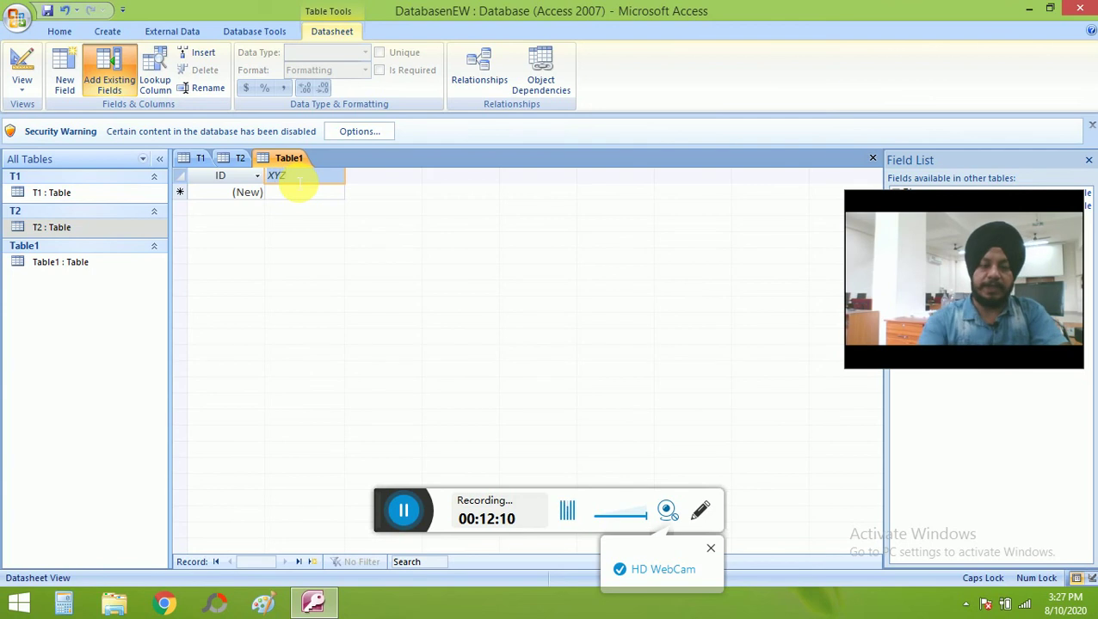
click(300, 184)
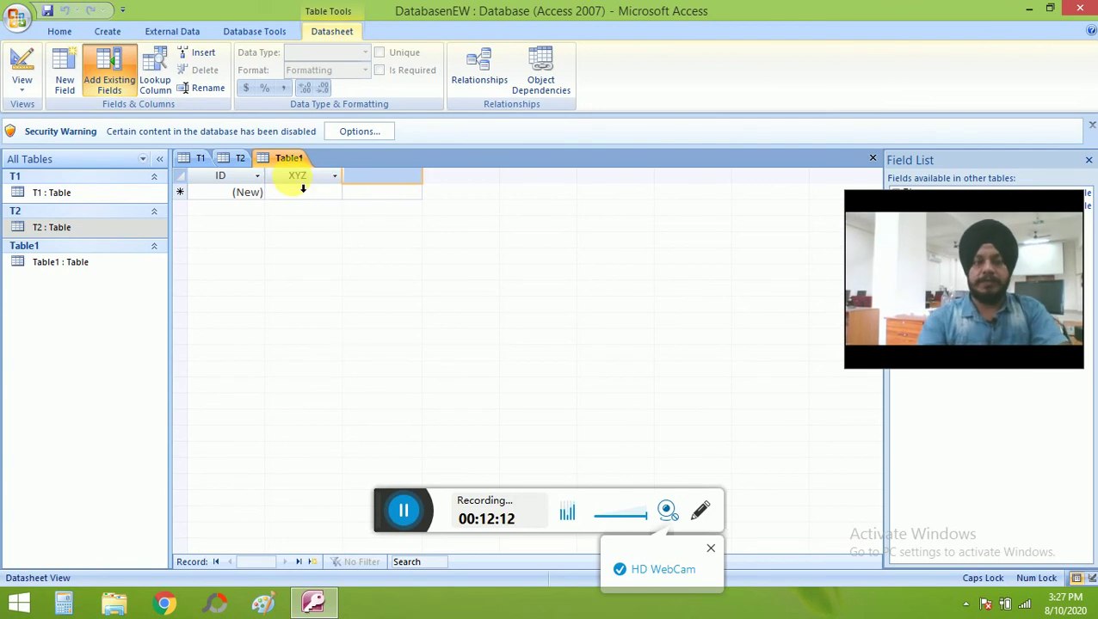
text(ABC)
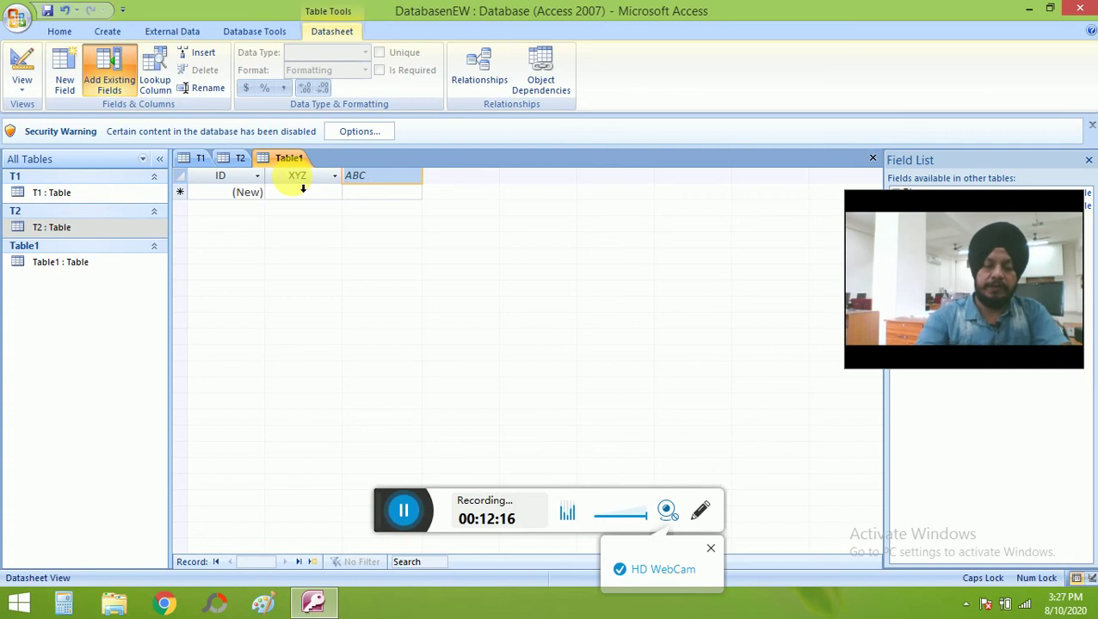
key(Return)
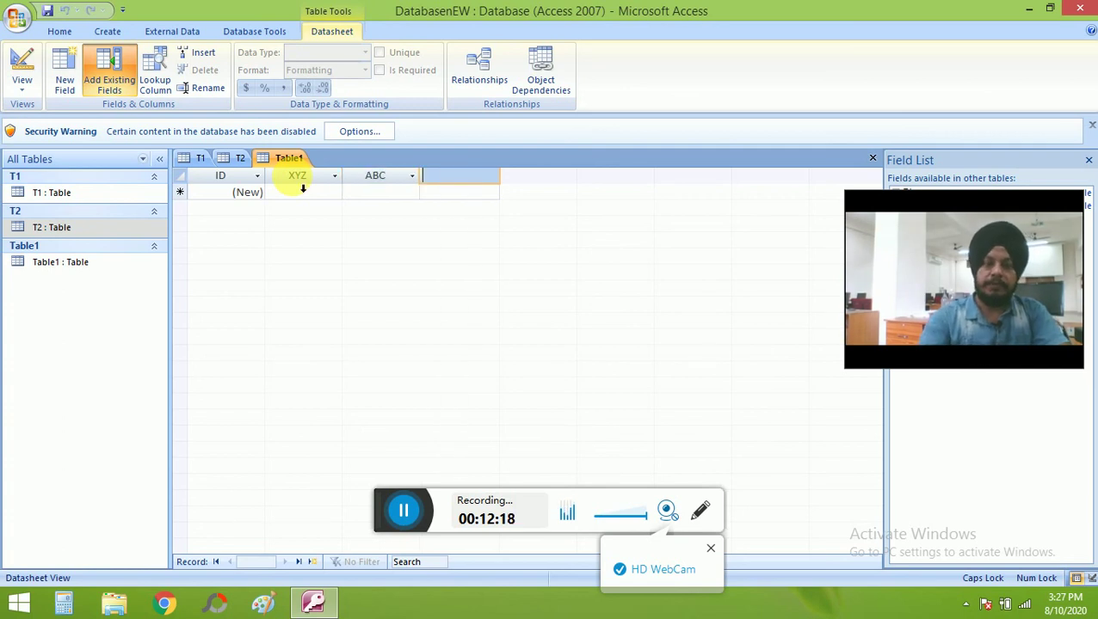
text(GHI)
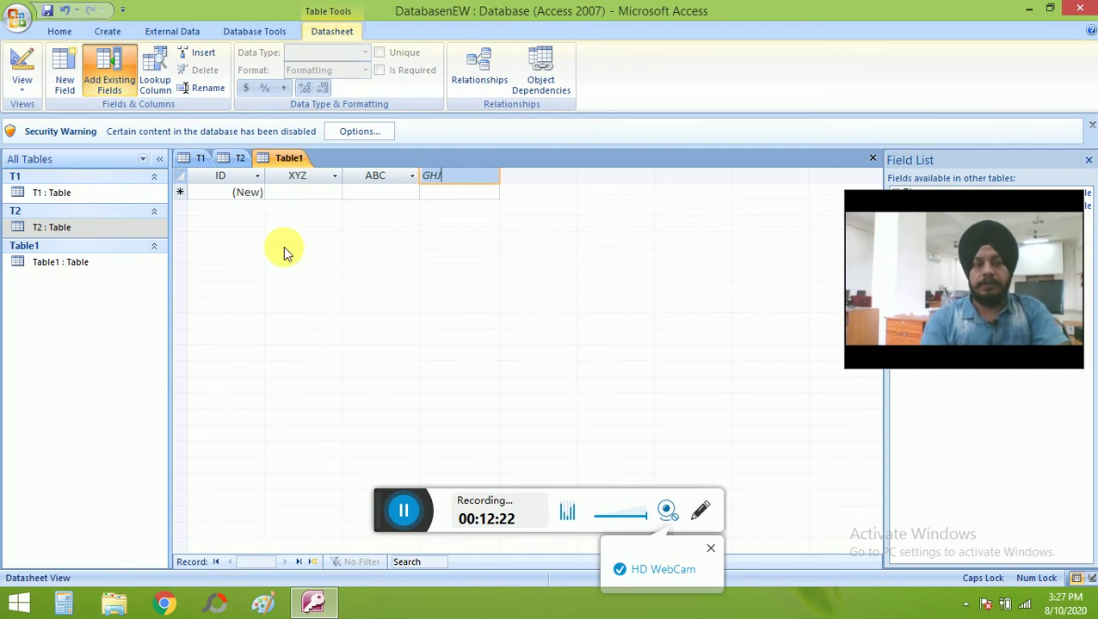
text(HJ)
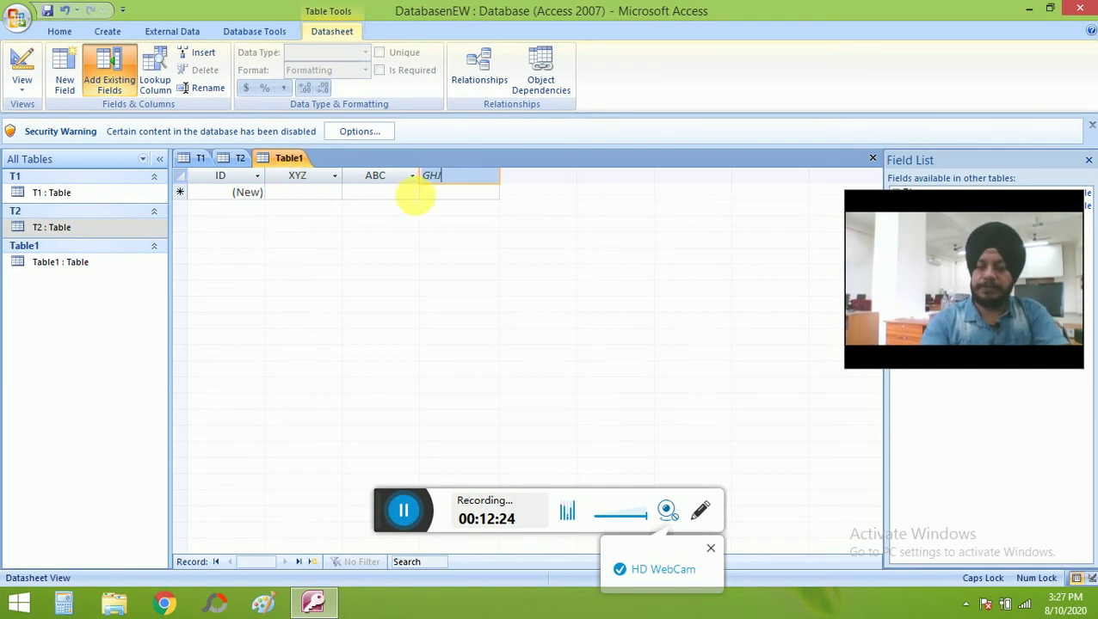
key(Return)
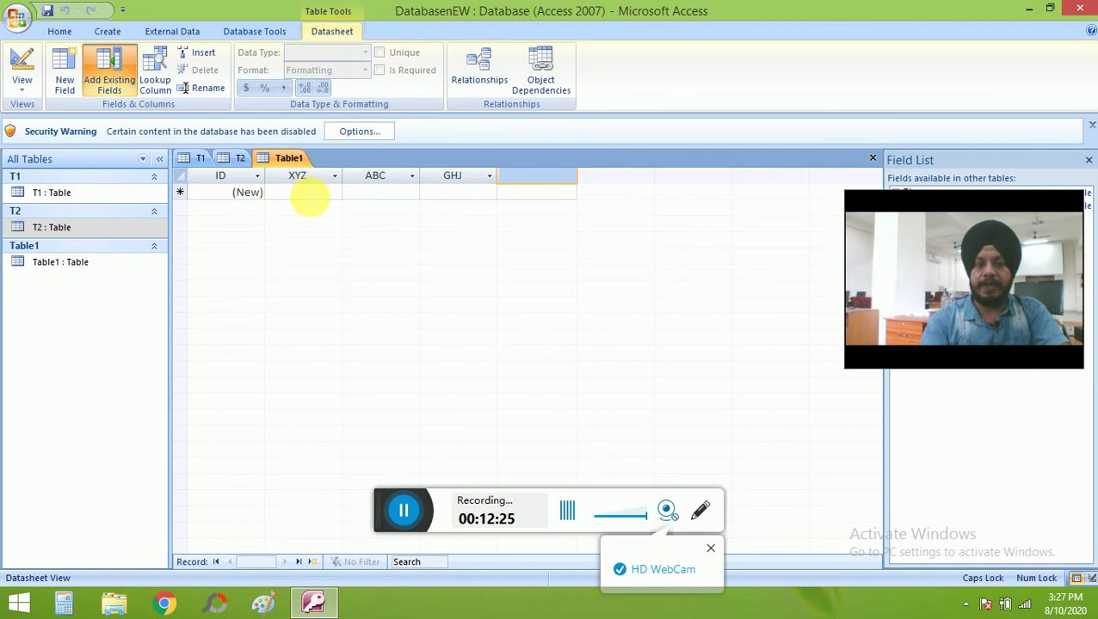
Enter the first record of the new table with XYZ 1, ABC 2 and GHJ 1.
click(308, 194)
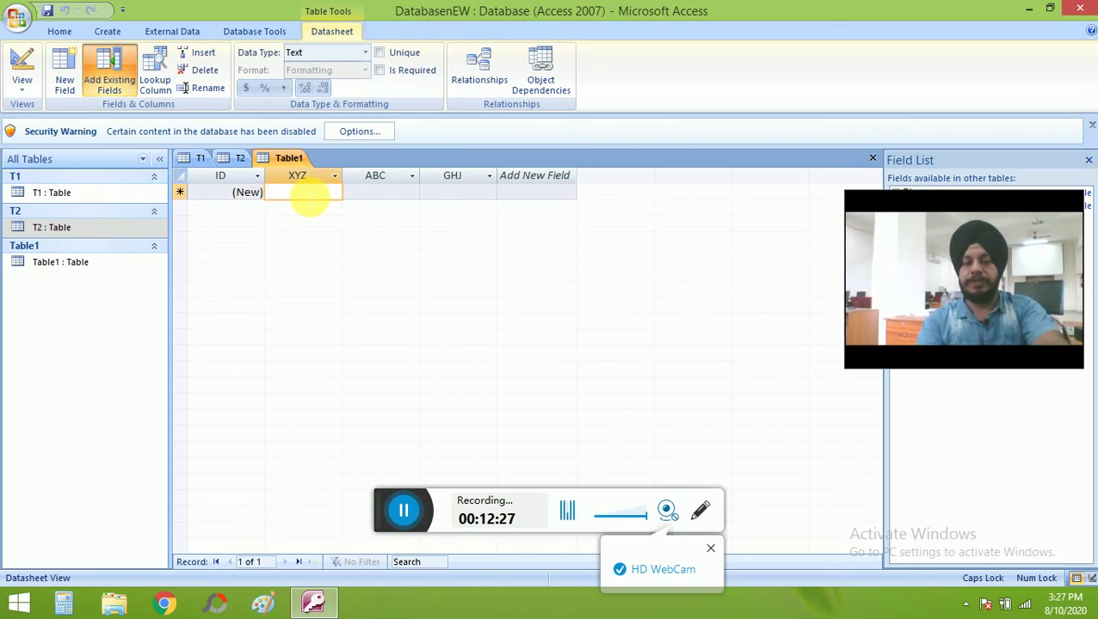
text(1)
key(Tab)
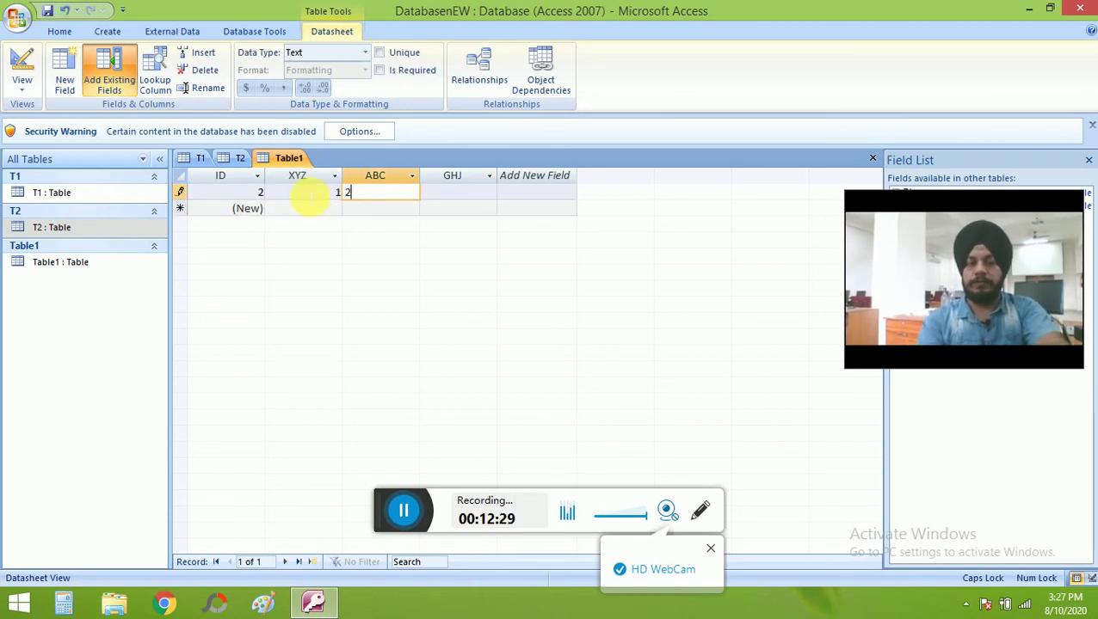
key(Tab)
text(1)
Start a second record with 2 in the XYZ field and A in the ABC field, dismissing the data type options.
key(Down)
key(Left)
key(Left)
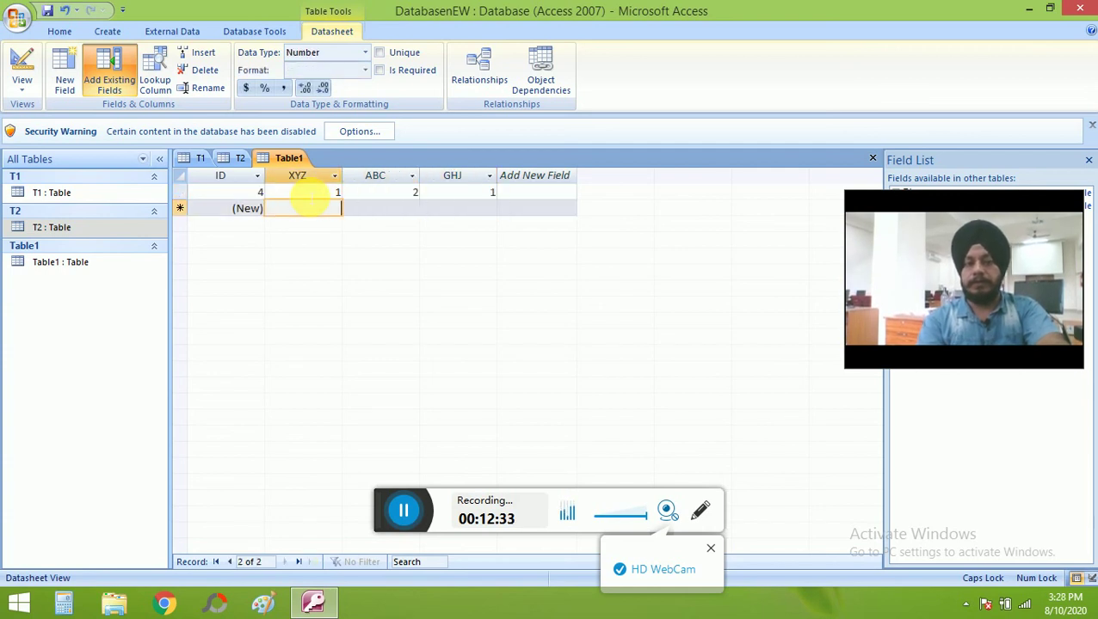
text(2)
key(Tab)
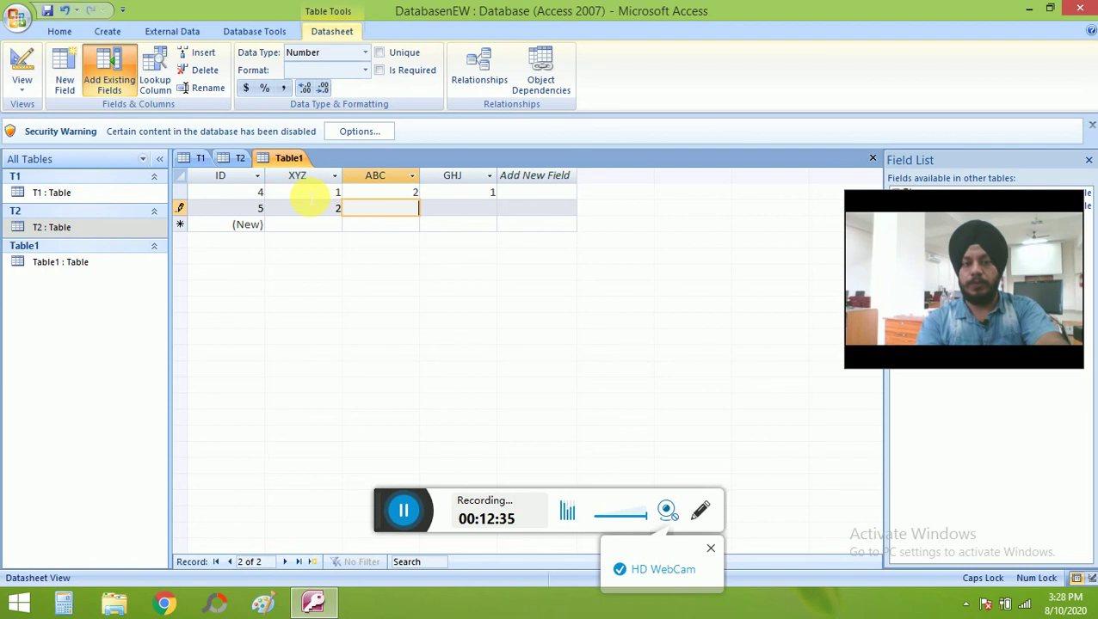
text(A)
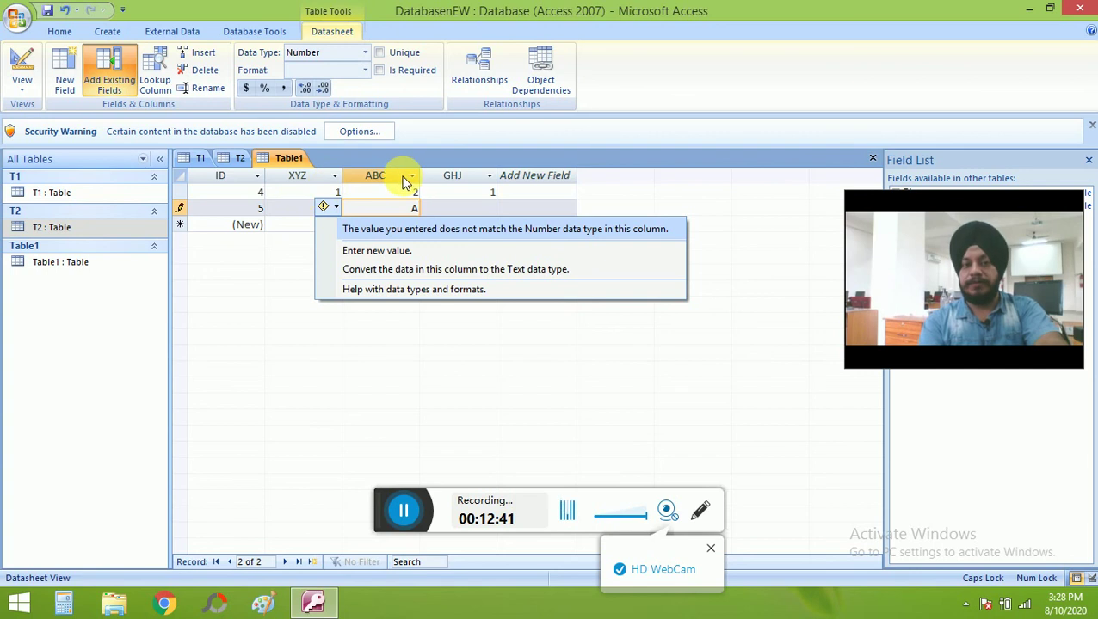
key(Escape)
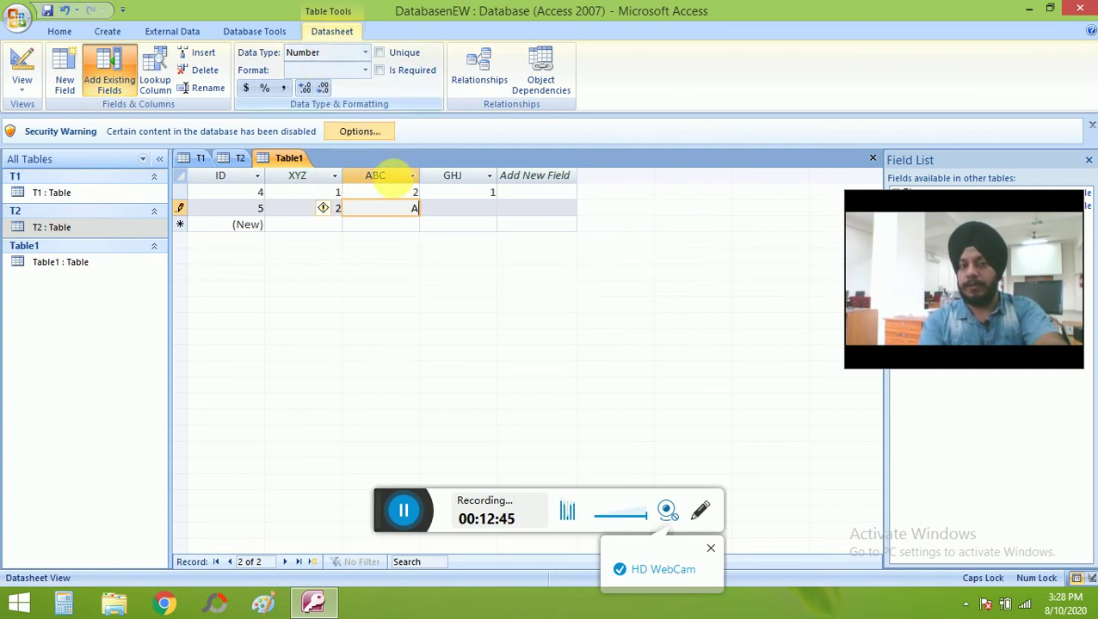
Change the ABC field's data type to Text and complete the second record with GHJ 3.
click(365, 55)
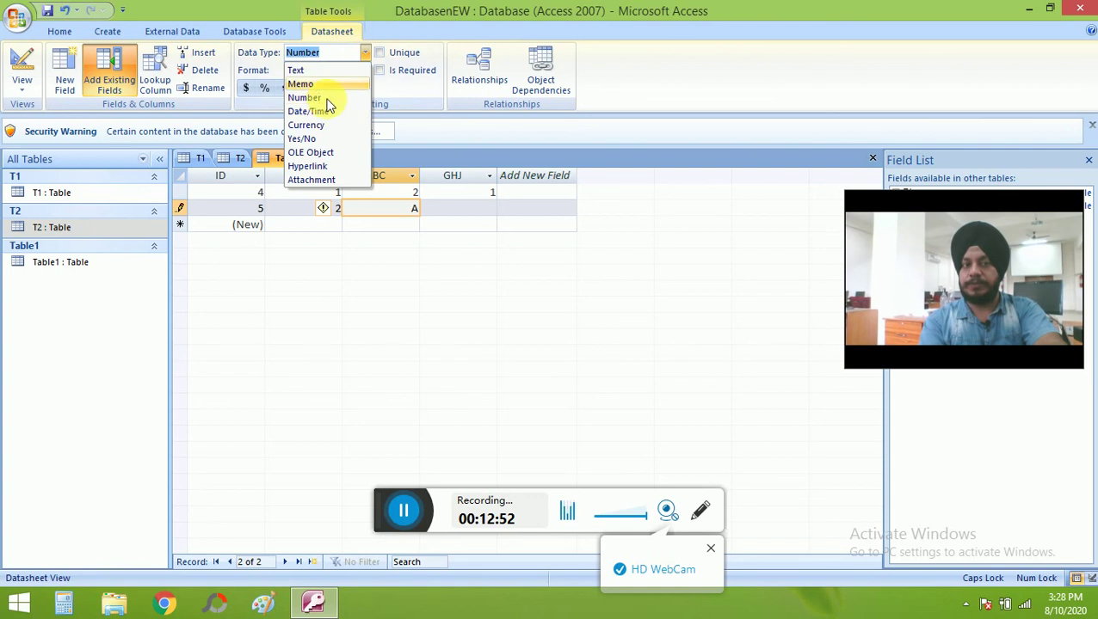
click(308, 72)
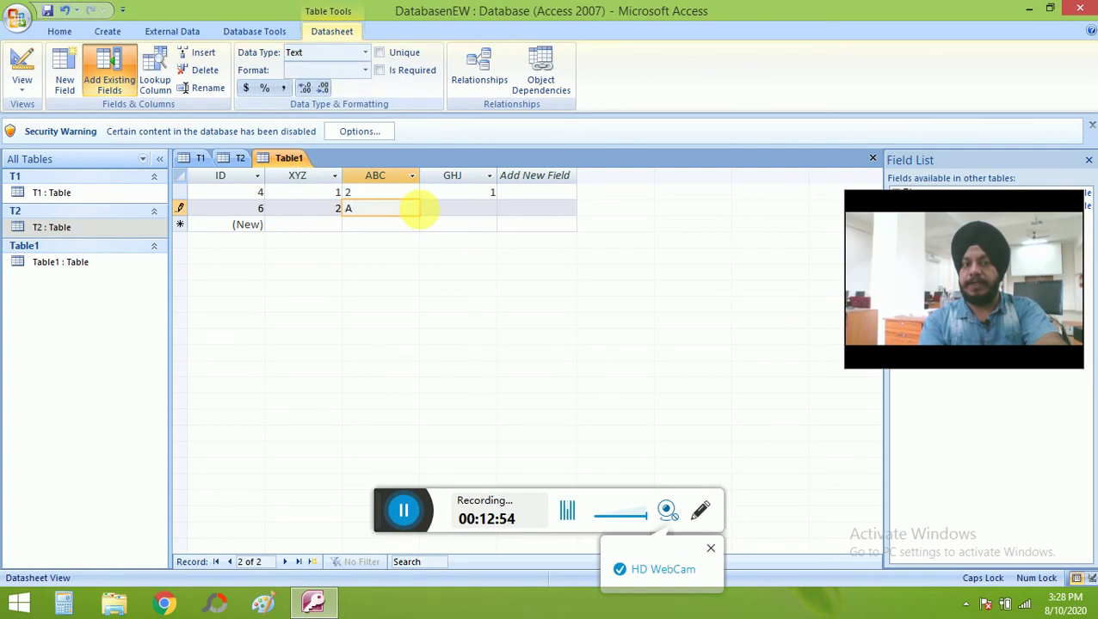
click(451, 213)
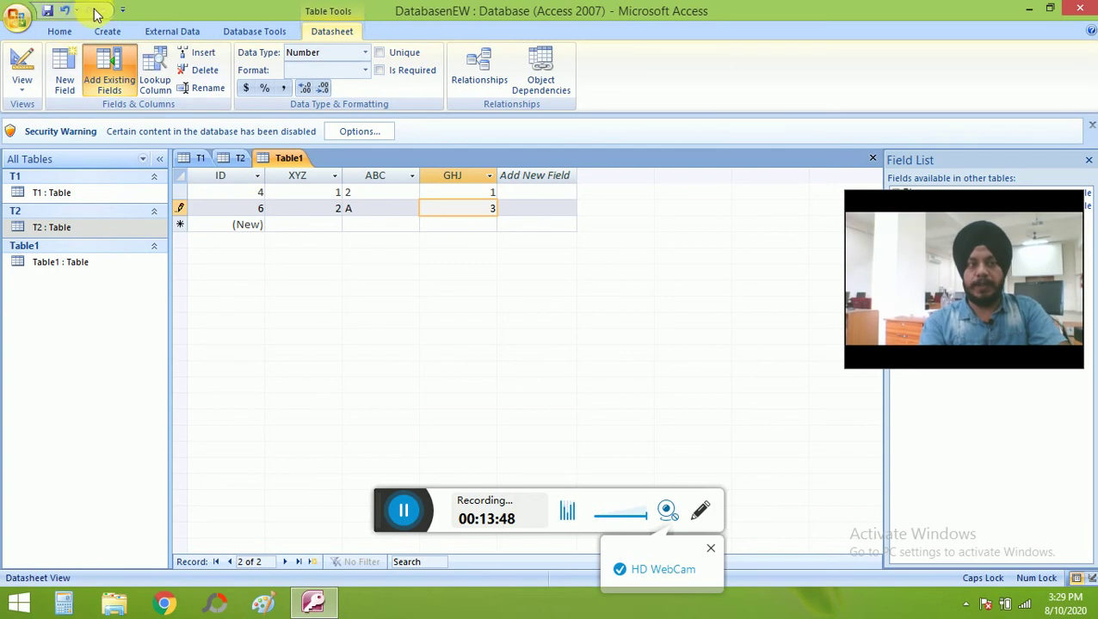
Save the new table under the name T3.
click(48, 11)
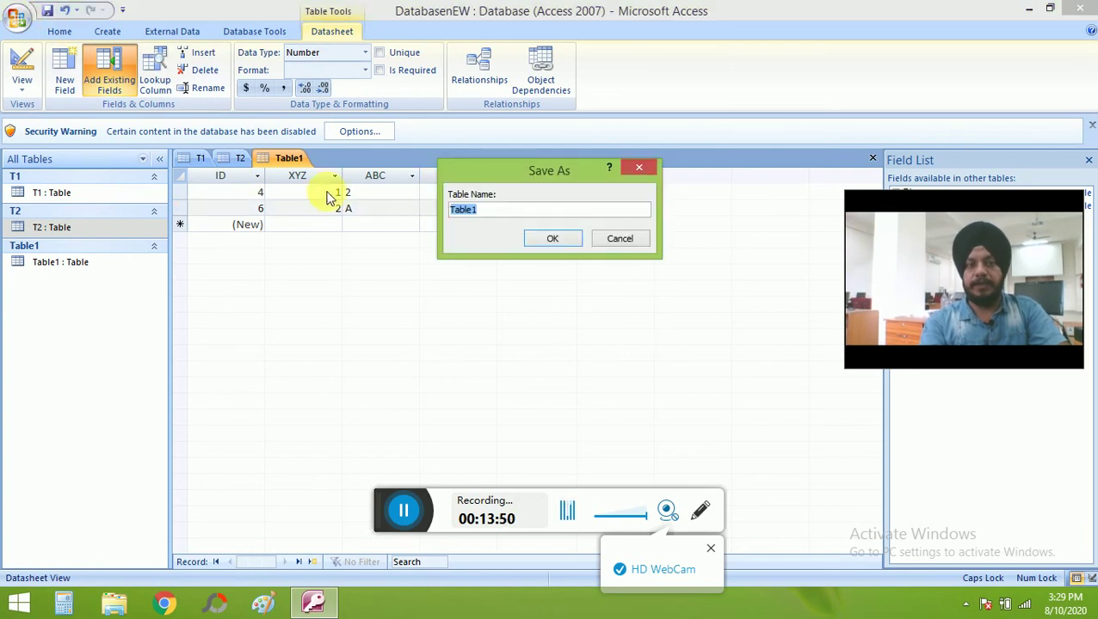
text(T3)
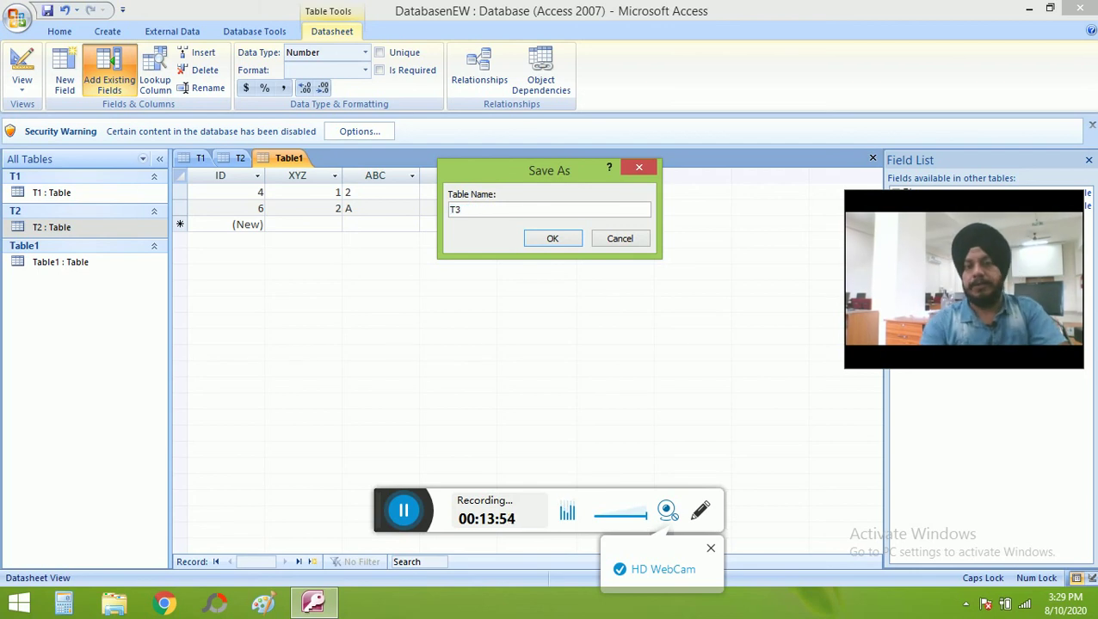
click(554, 244)
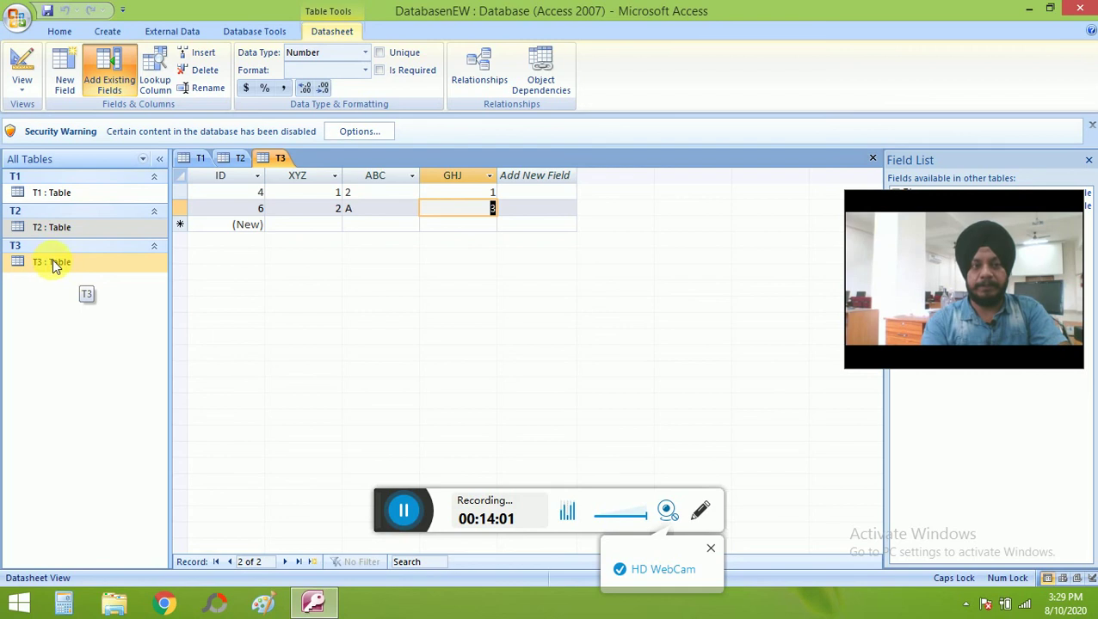
Open tables T2, T1 and T3 in turn to look at their records.
click(61, 227)
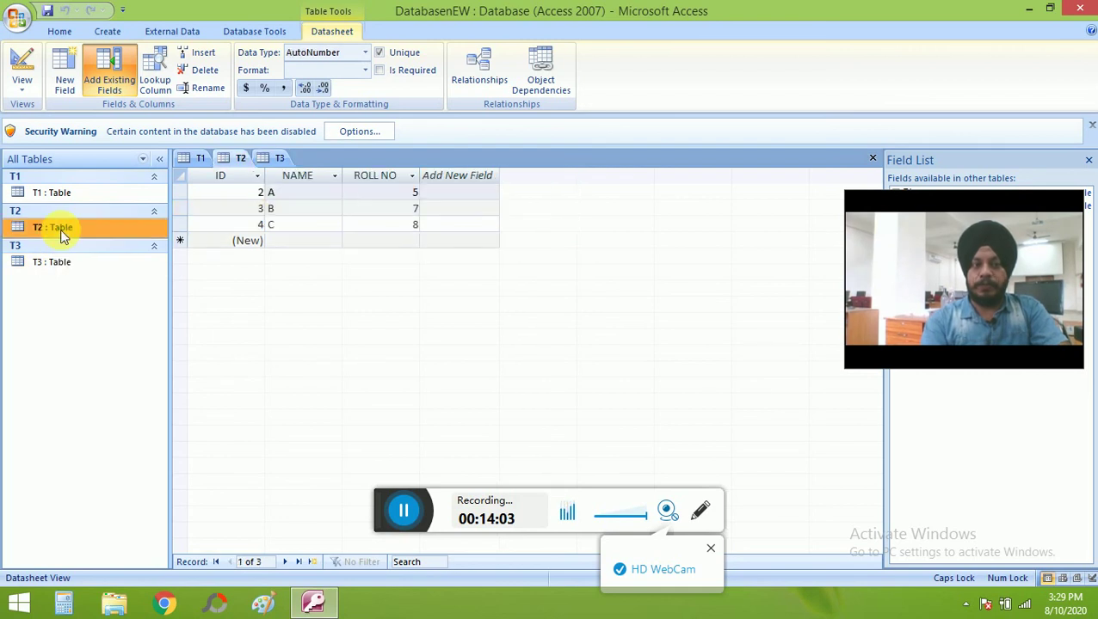
double_click(49, 191)
double_click(49, 268)
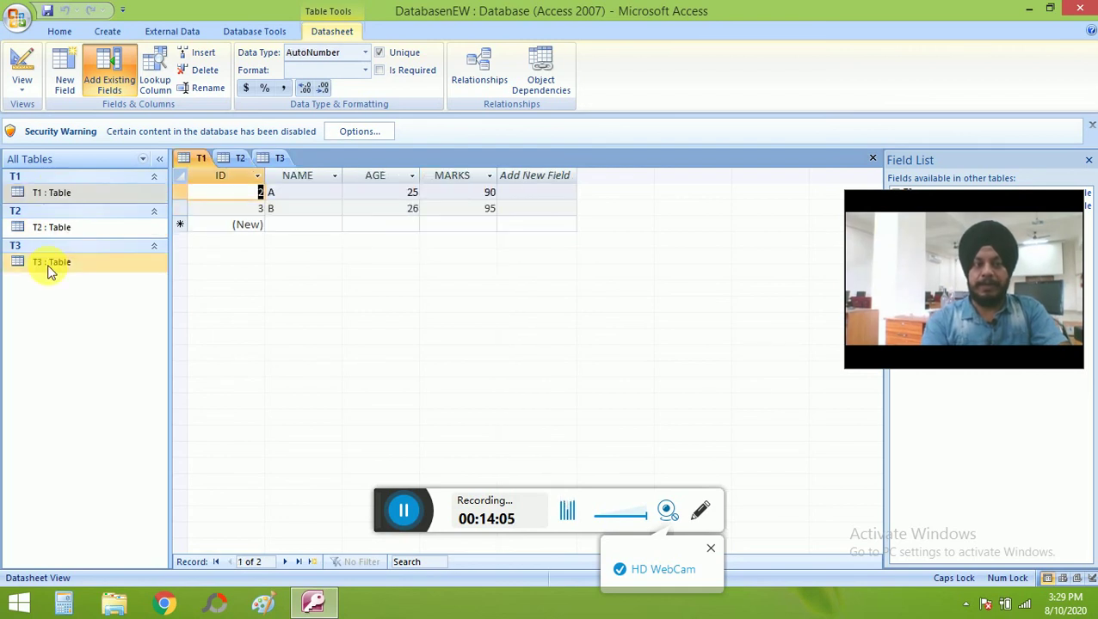